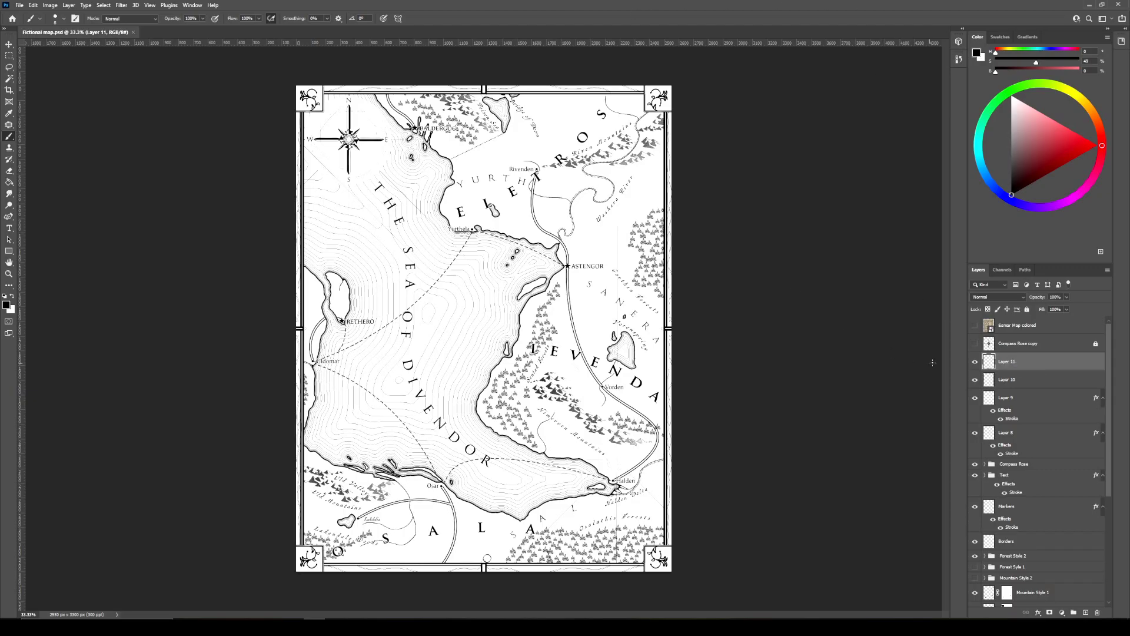
- Group Layer 11, Layer 10, Layer 9 and Layer 8 and name the group Border
click(1061, 351)
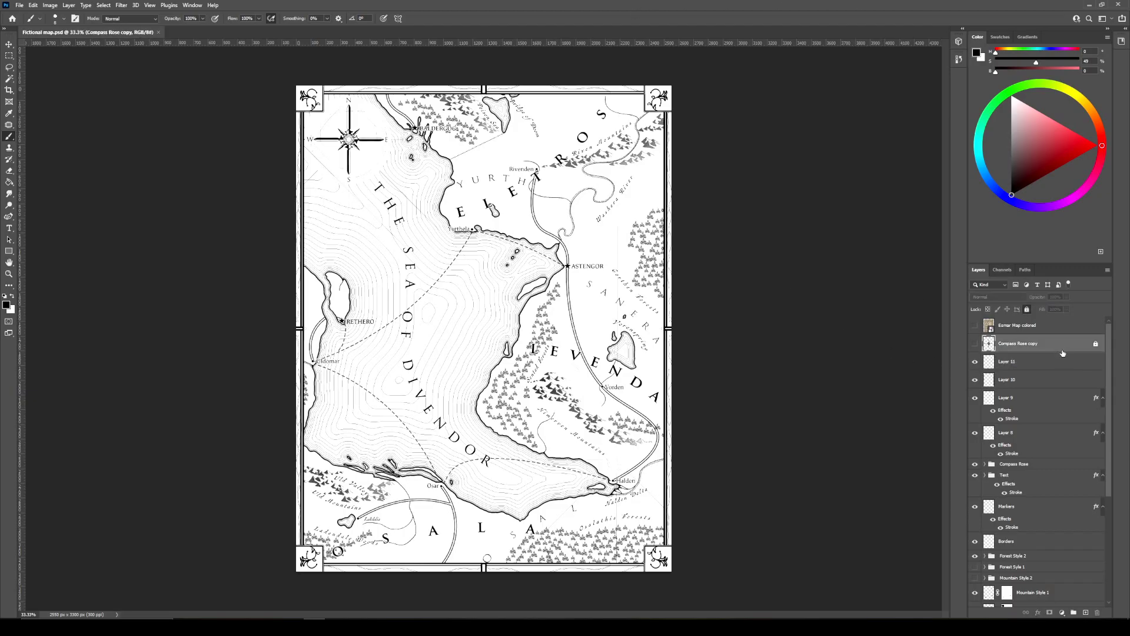
click(1027, 365)
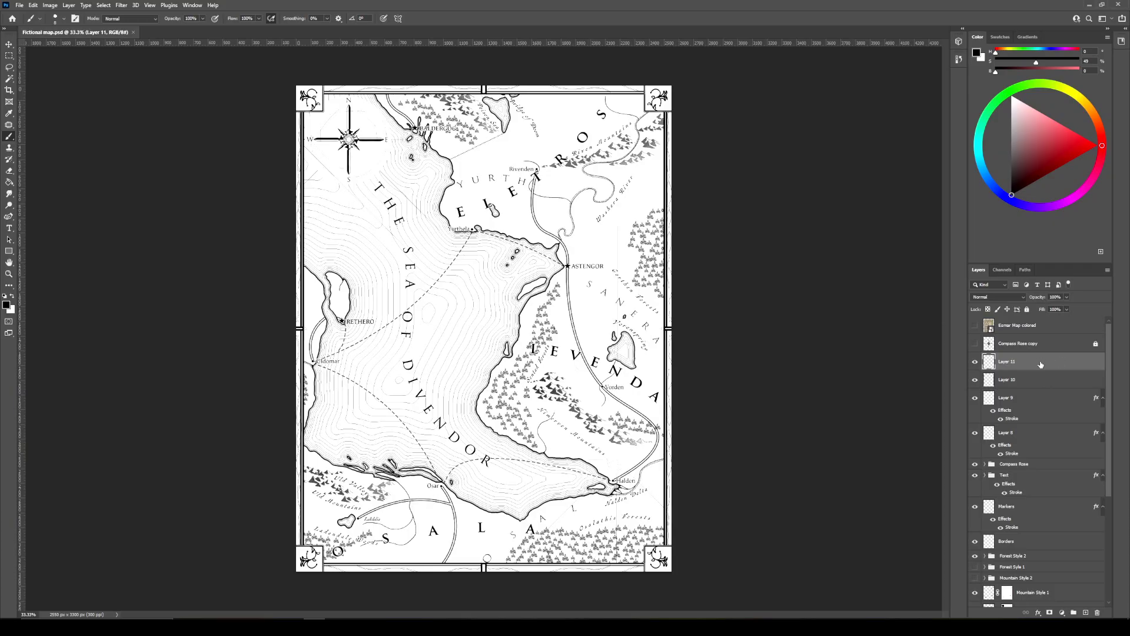
shift+click(1035, 435)
click(1074, 612)
double_click(1007, 357)
text(Border)
key(Return)
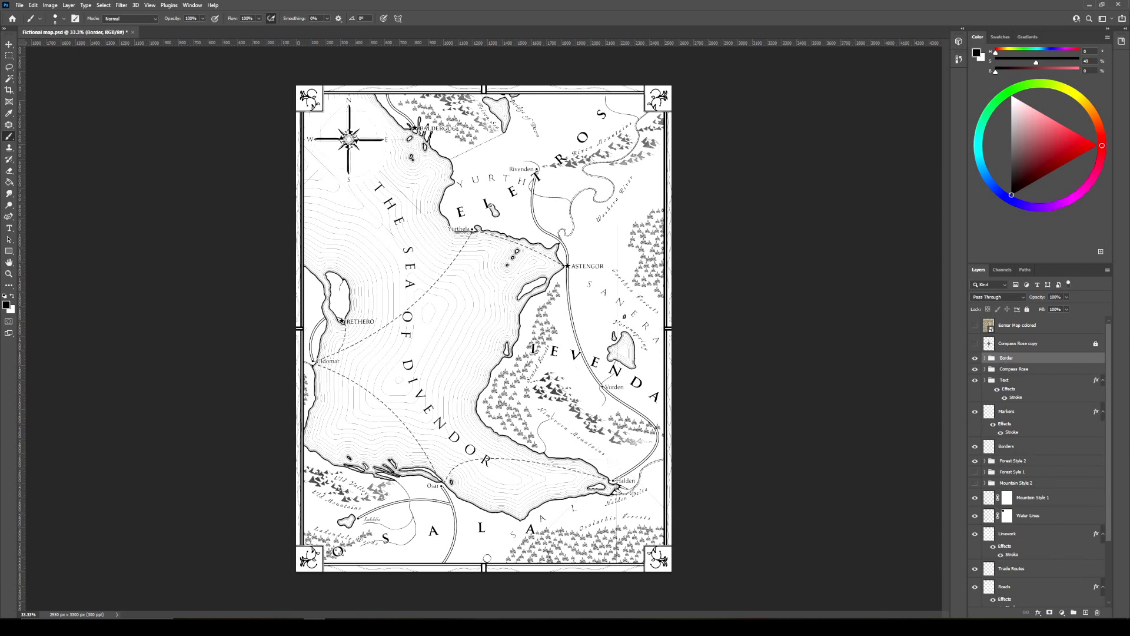
- On a new layer above the Border group, fill a rectangular selection below the compass rose with white and deselect it
click(1085, 612)
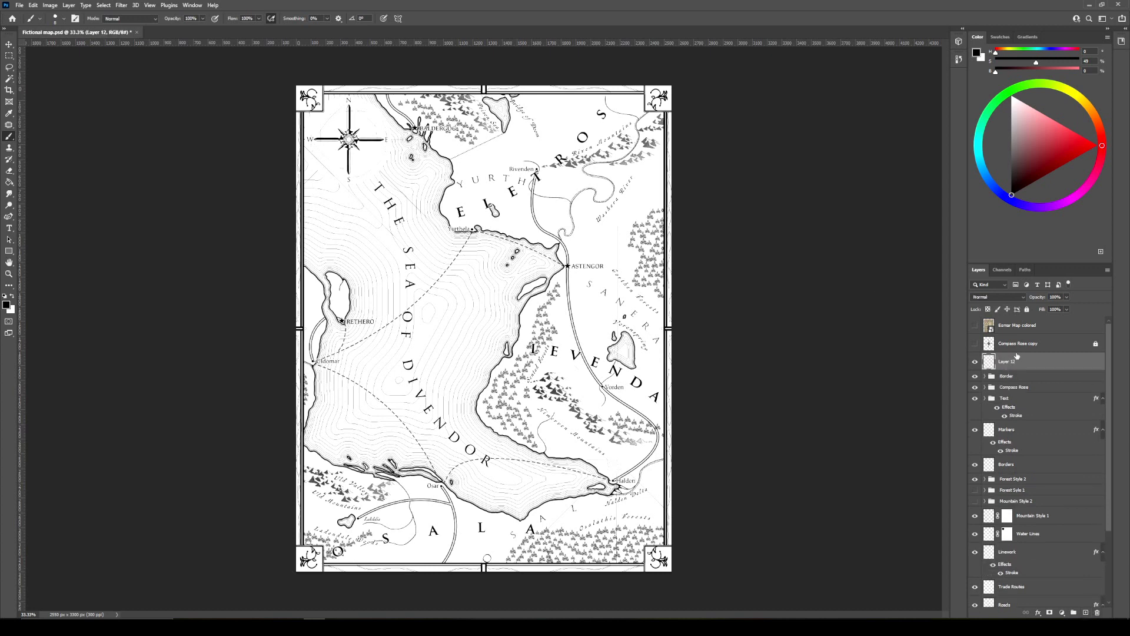
key(x)
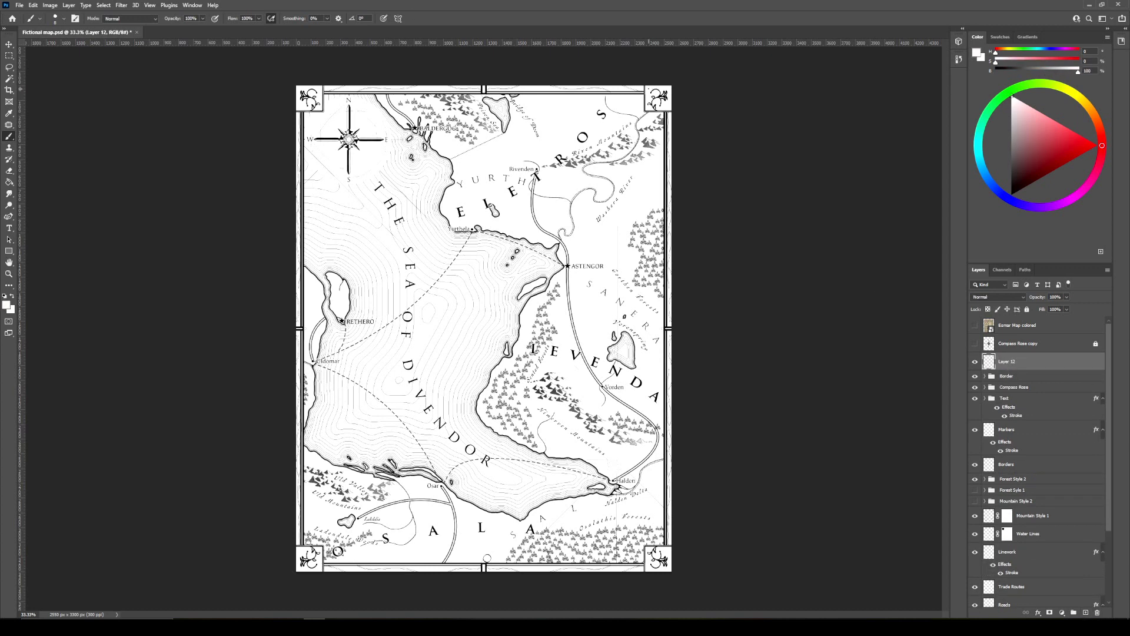
click(8, 55)
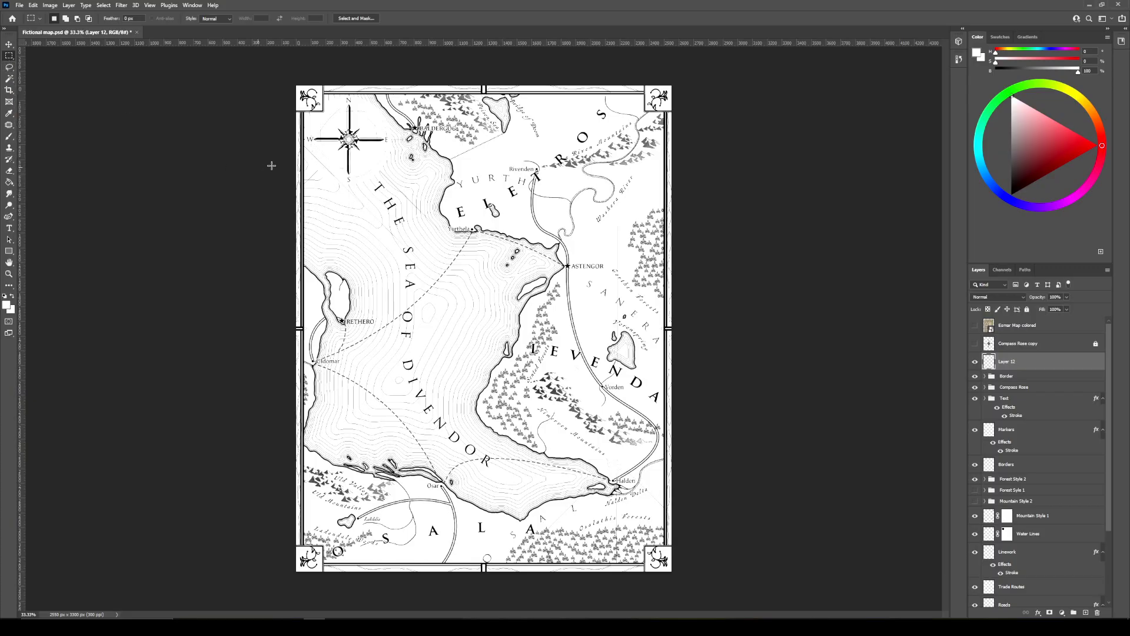
drag(312, 189, 426, 264)
key(g)
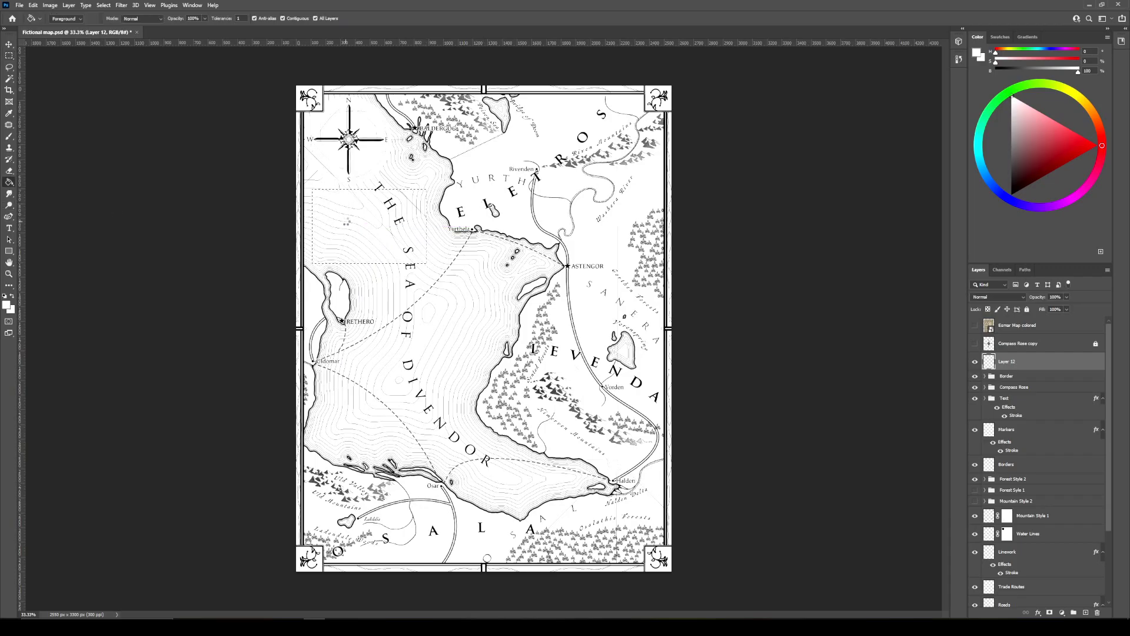
click(315, 19)
click(344, 219)
key(ctrl+d)
- Select all the text of the curved The Sea of Divendor label and tighten its letter spacing
click(9, 228)
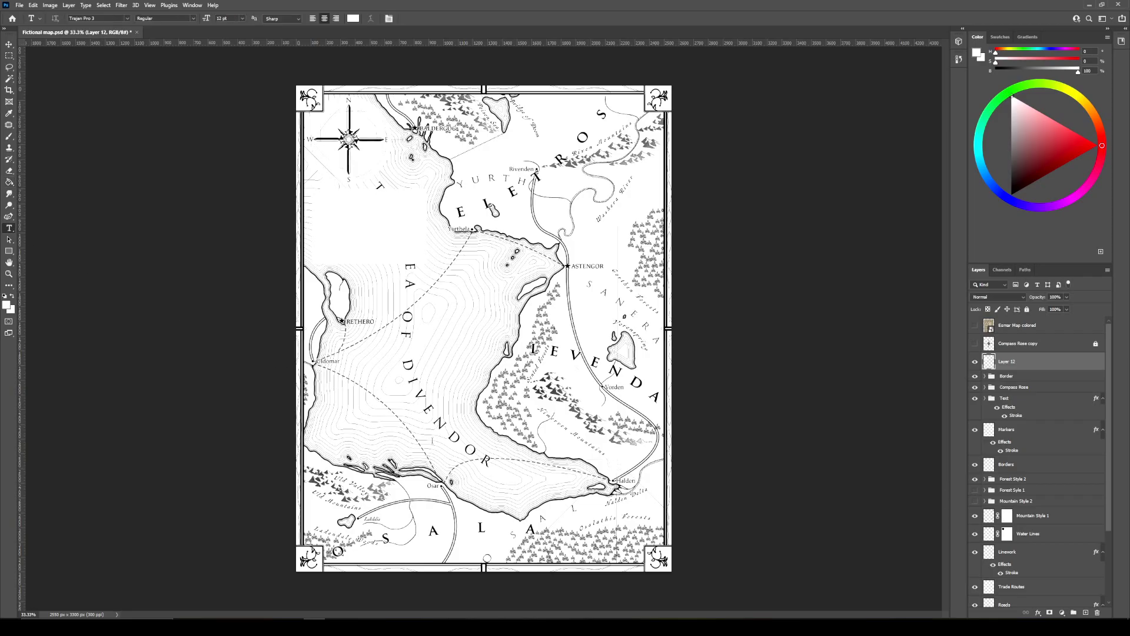
click(408, 318)
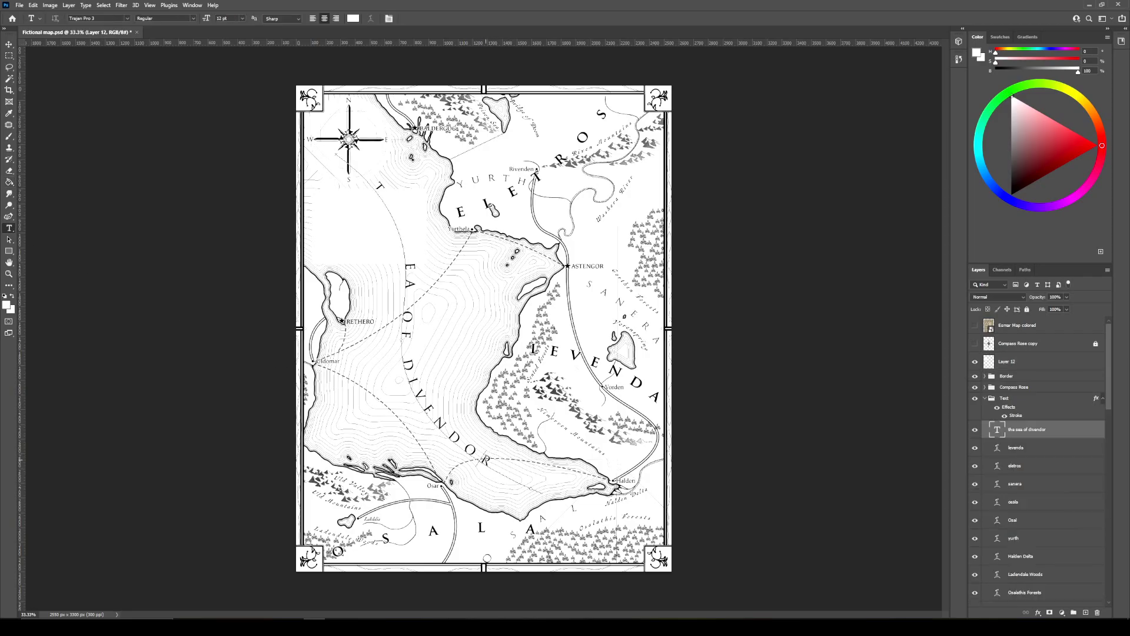
key(ctrl+a)
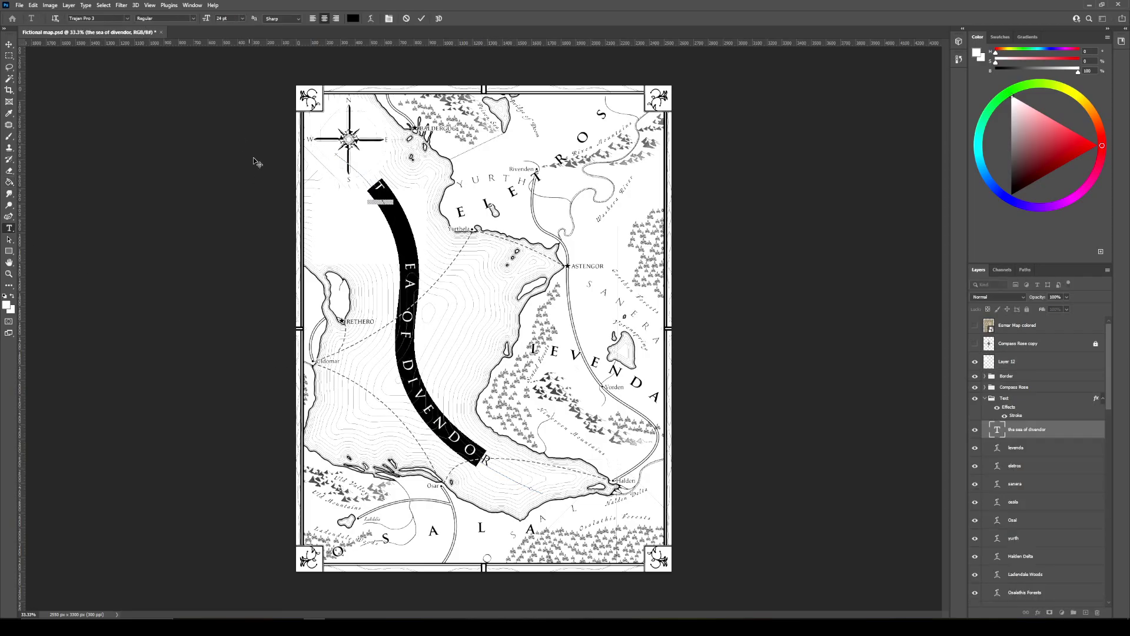
click(496, 461)
drag(496, 461, 279, 72)
key(alt+Left)
key(alt+Left)
key(alt+Left)
key(alt+Left)
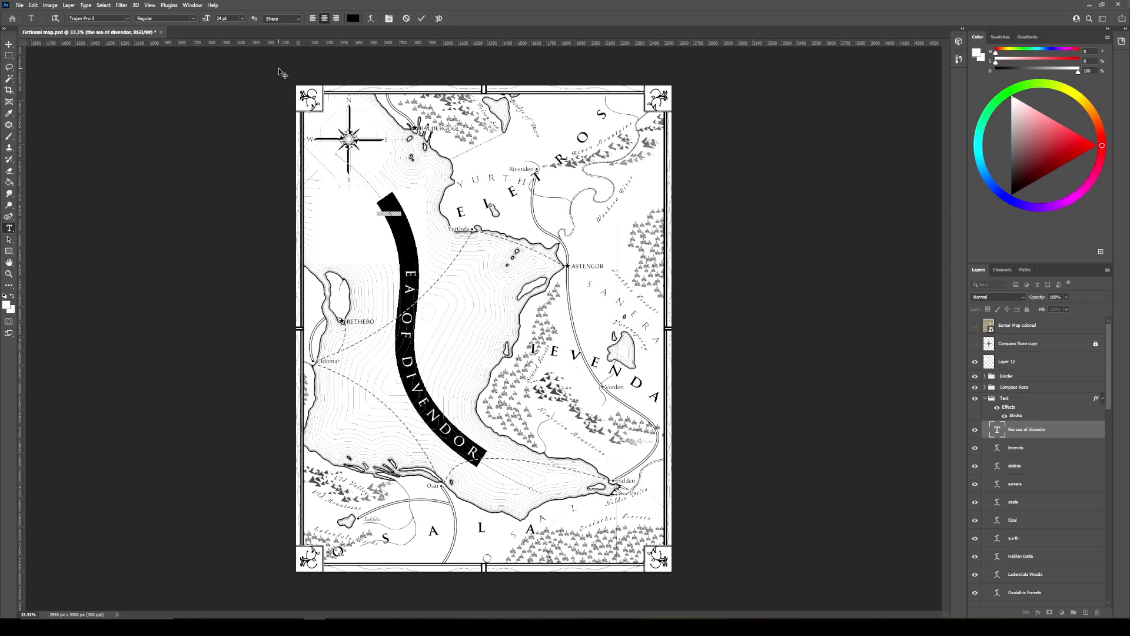
- Move the The Sea of Divendor label down into the open sea, clear of the white box, and rotate it to about -7.2°
click(9, 45)
drag(419, 356, 443, 406)
key(ctrl+t)
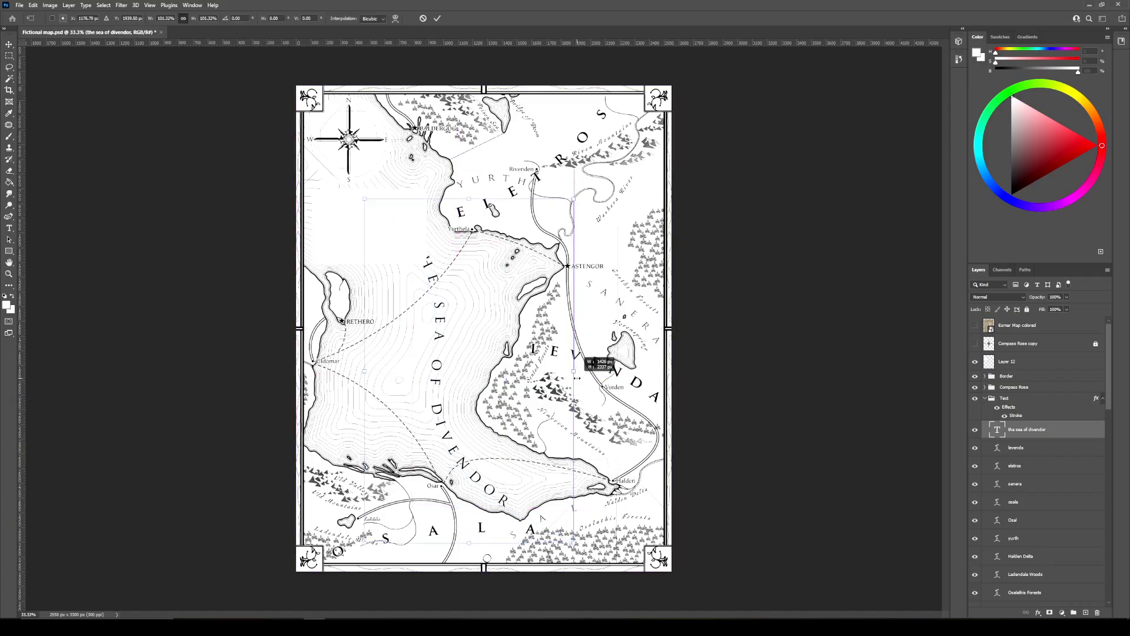
drag(382, 547, 454, 564)
drag(486, 455, 549, 475)
drag(677, 468, 612, 438)
drag(491, 400, 457, 393)
drag(728, 462, 673, 455)
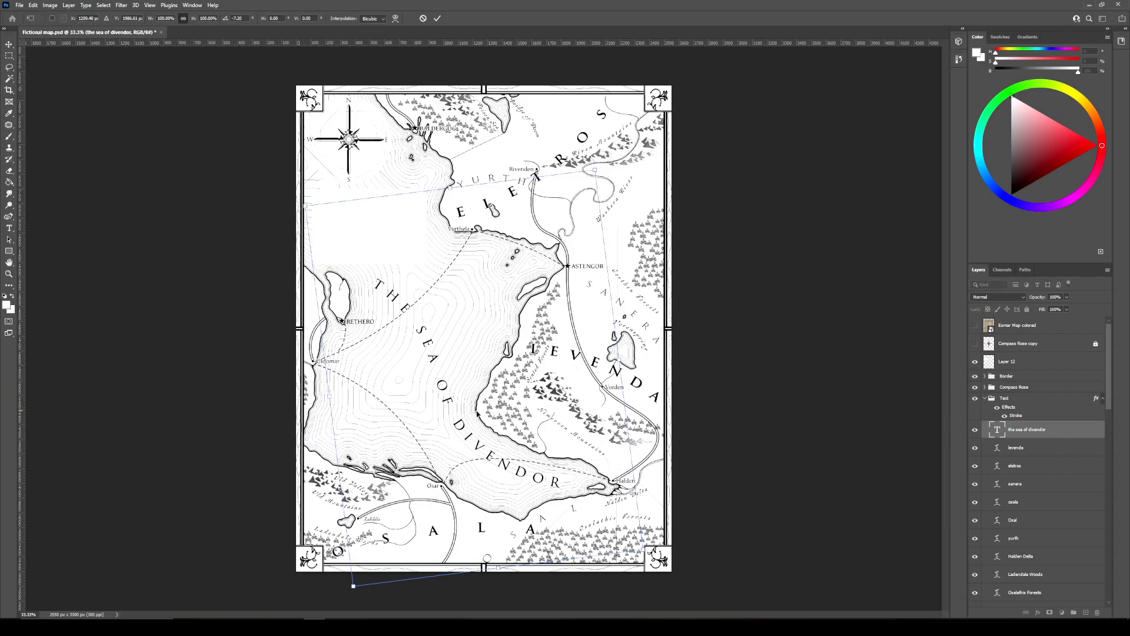
key(Return)
- On a new layer above the white box, stamp a black 20 px Hard Round dot on a vertical guide inside the box
click(1017, 367)
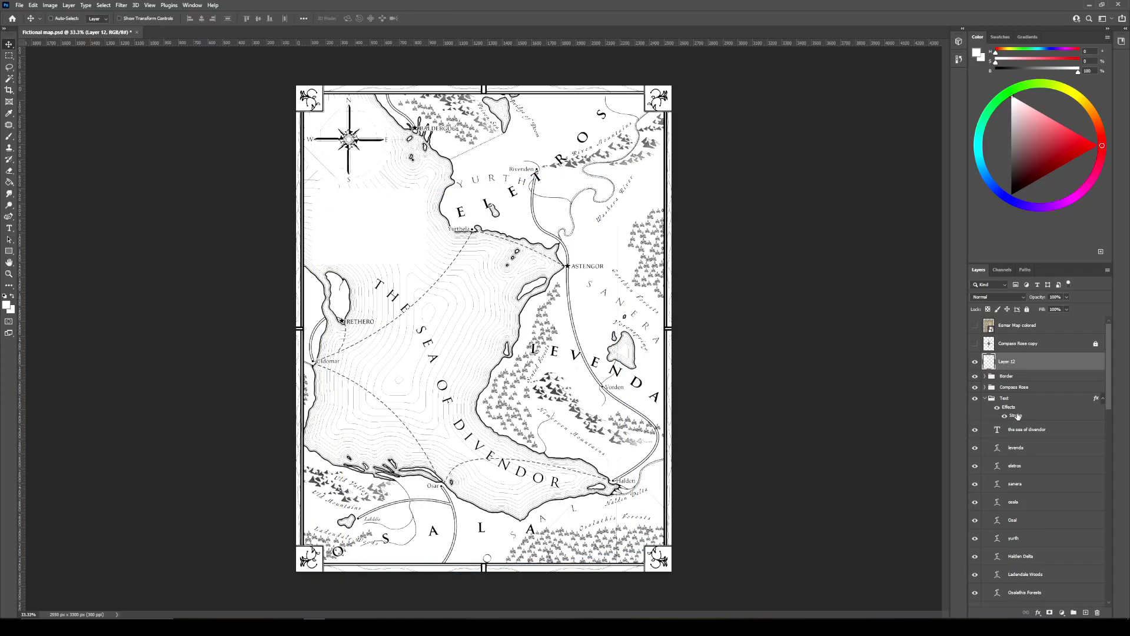
click(1037, 613)
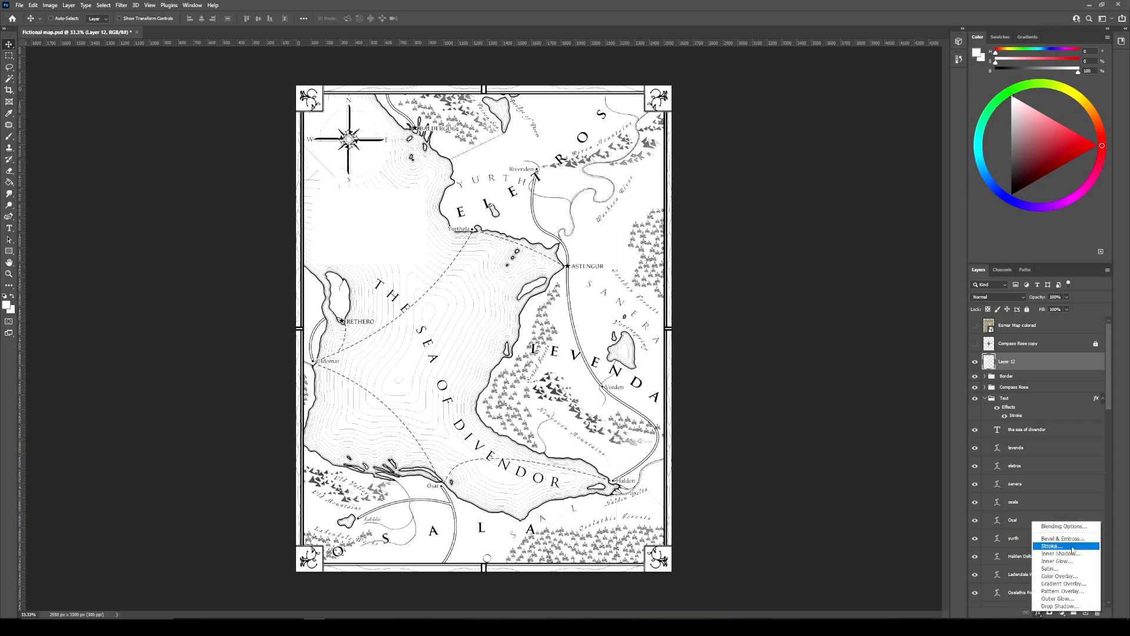
key(Escape)
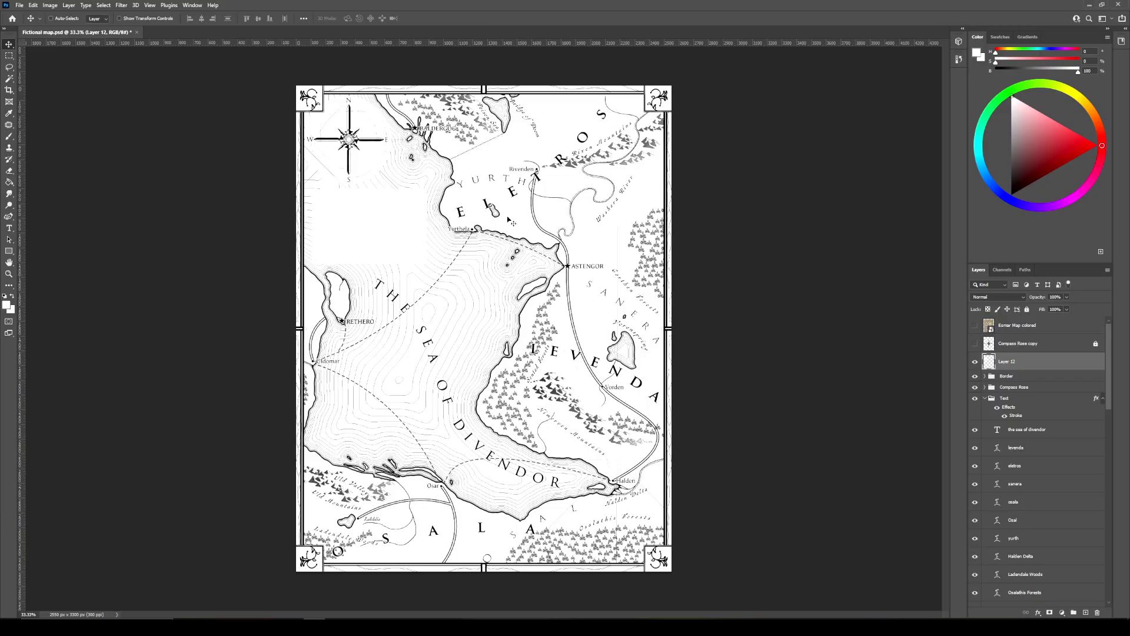
click(9, 273)
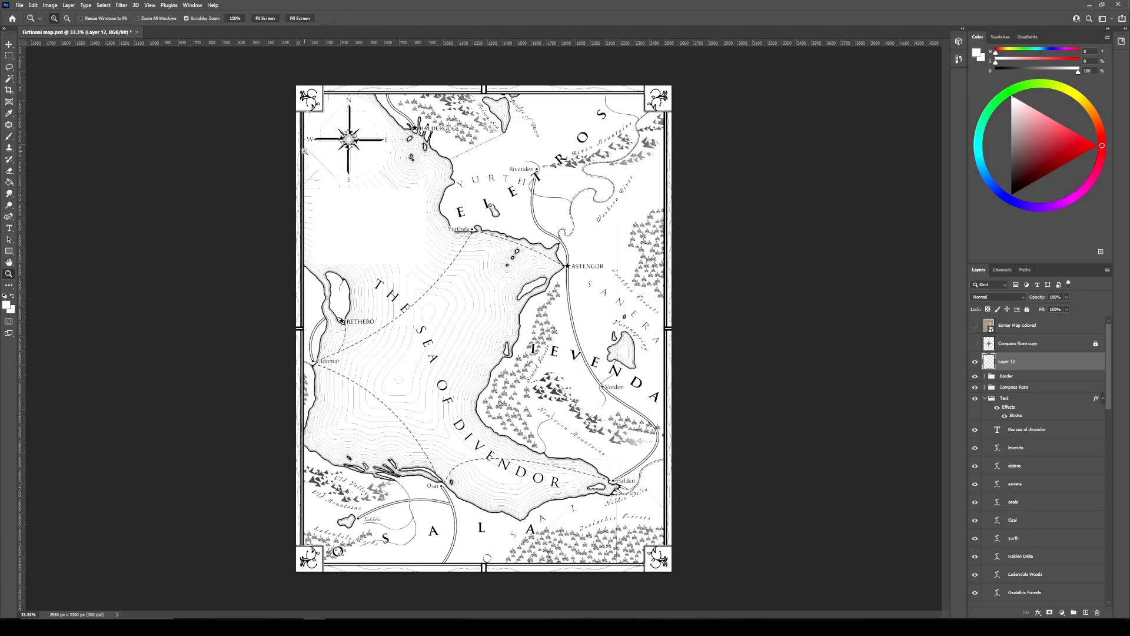
click(306, 149)
click(352, 156)
key(b)
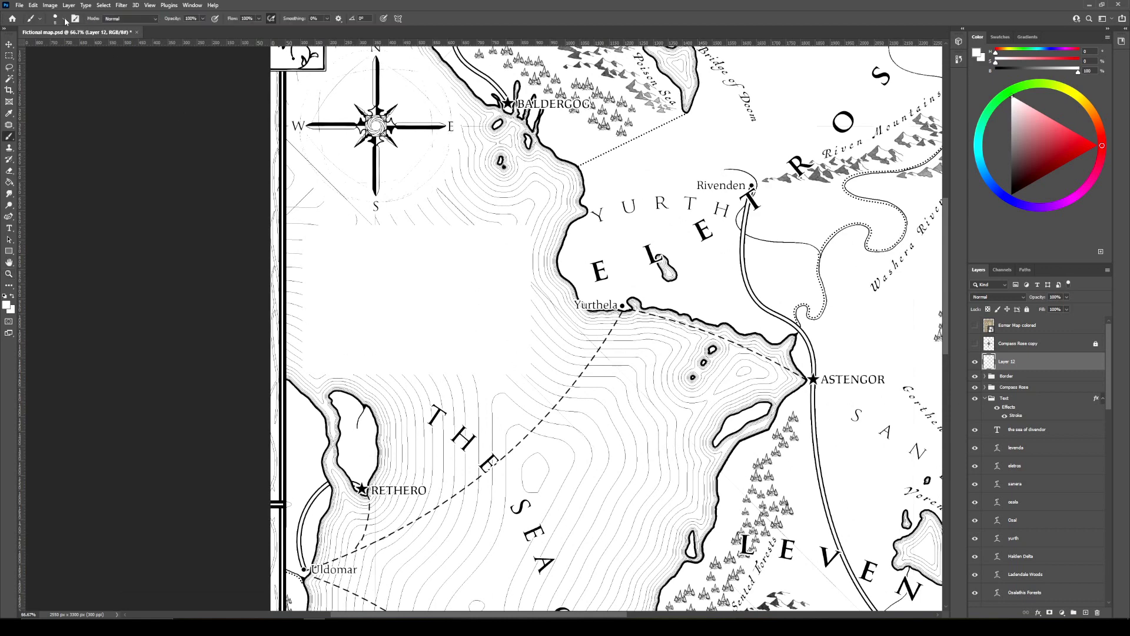
click(63, 19)
key(Escape)
key(d)
click(1085, 612)
drag(20, 212, 331, 237)
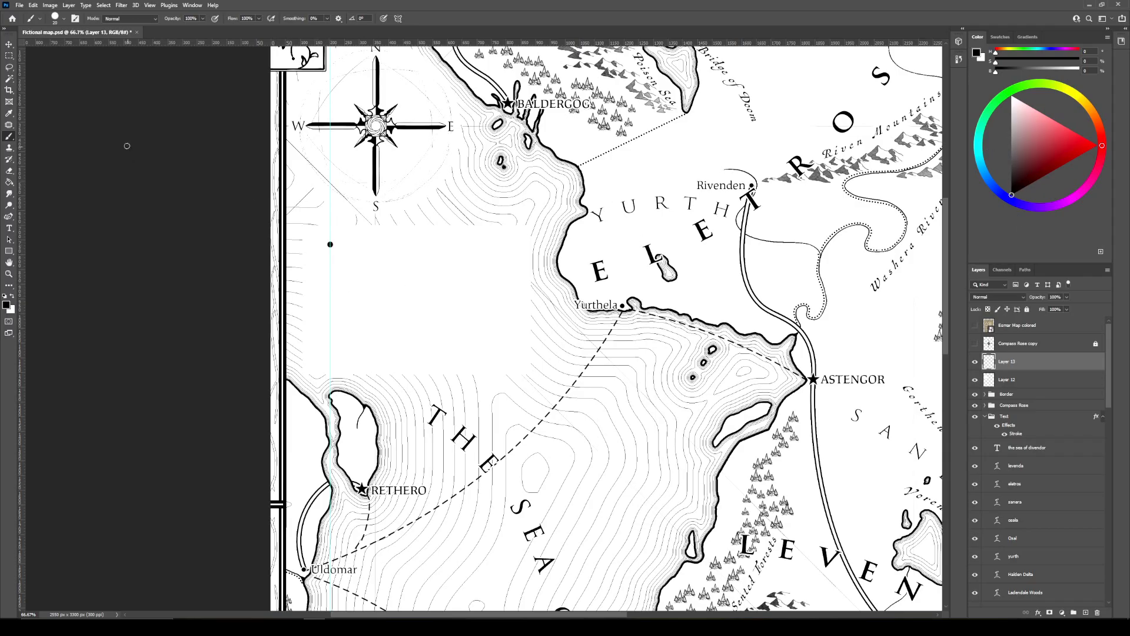
- Stamp a star directly below the dot with the Star map brush reduced to about 45 px
click(59, 23)
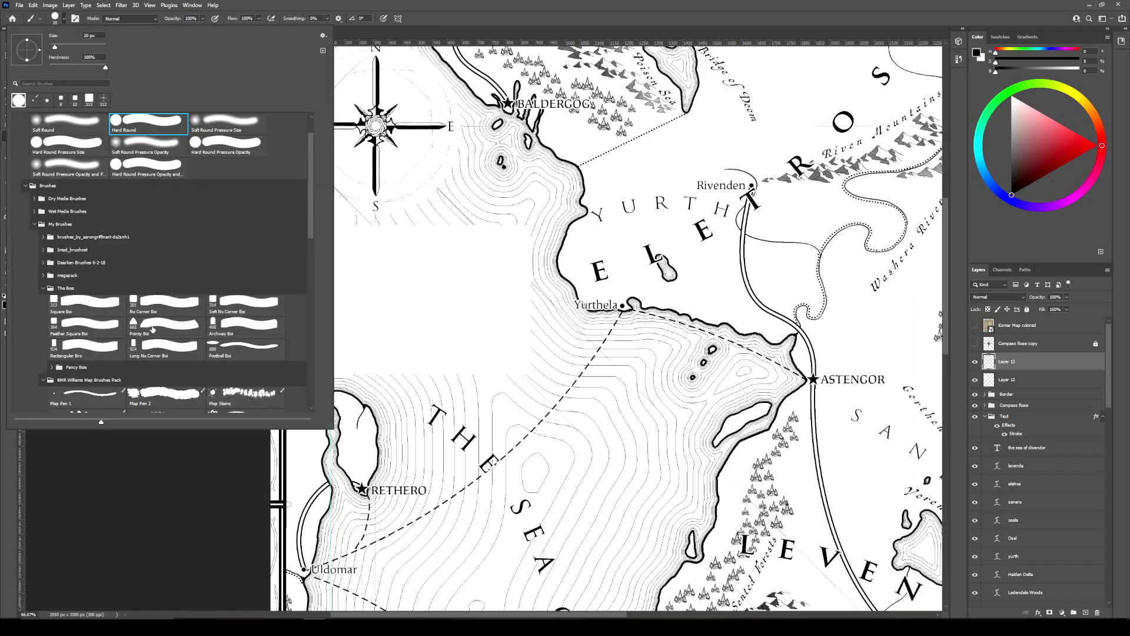
scroll(151, 315, down, 3)
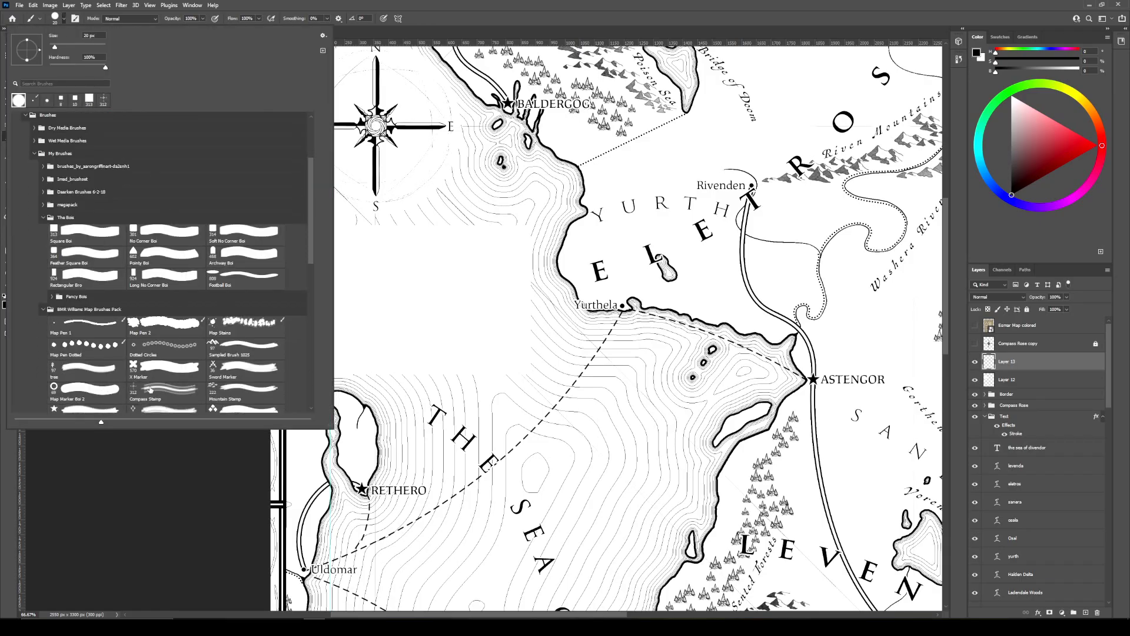
click(433, 299)
click(59, 19)
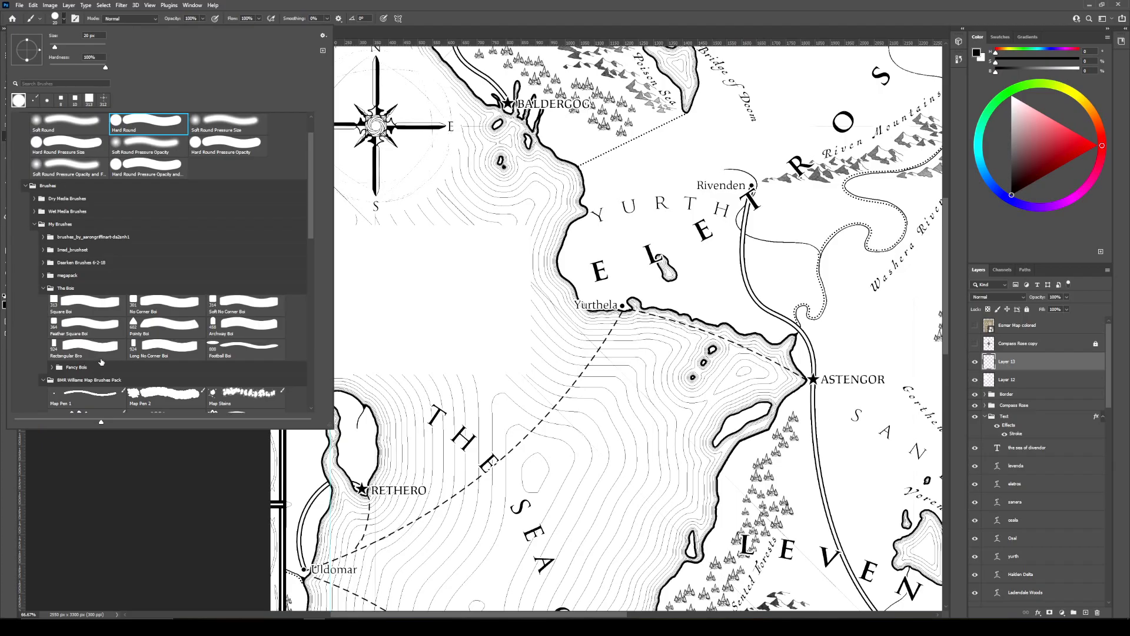
scroll(91, 364, down, 3)
double_click(83, 402)
key(bracketleft)
key(bracketleft)
key(bracketleft)
key(bracketleft)
key(bracketleft)
key(bracketleft)
key(bracketleft)
key(bracketleft)
key(bracketleft)
key(bracketleft)
key(bracketleft)
key(bracketleft)
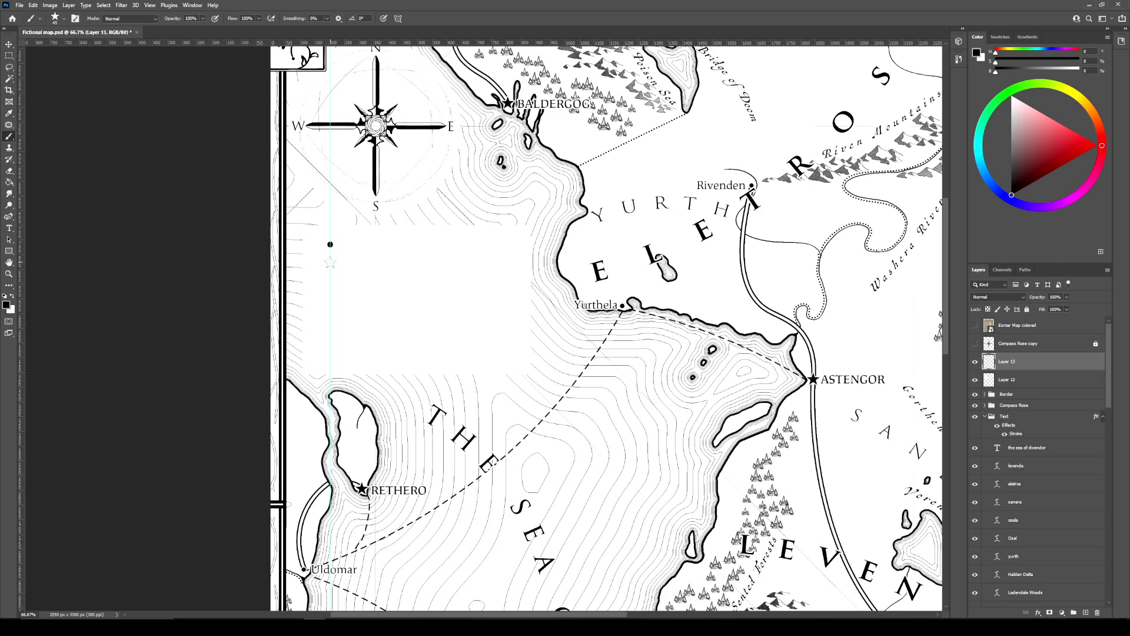
click(330, 263)
- Paint a short row of three dots below the star with the 20 px Map Pen Dotted brush
click(61, 24)
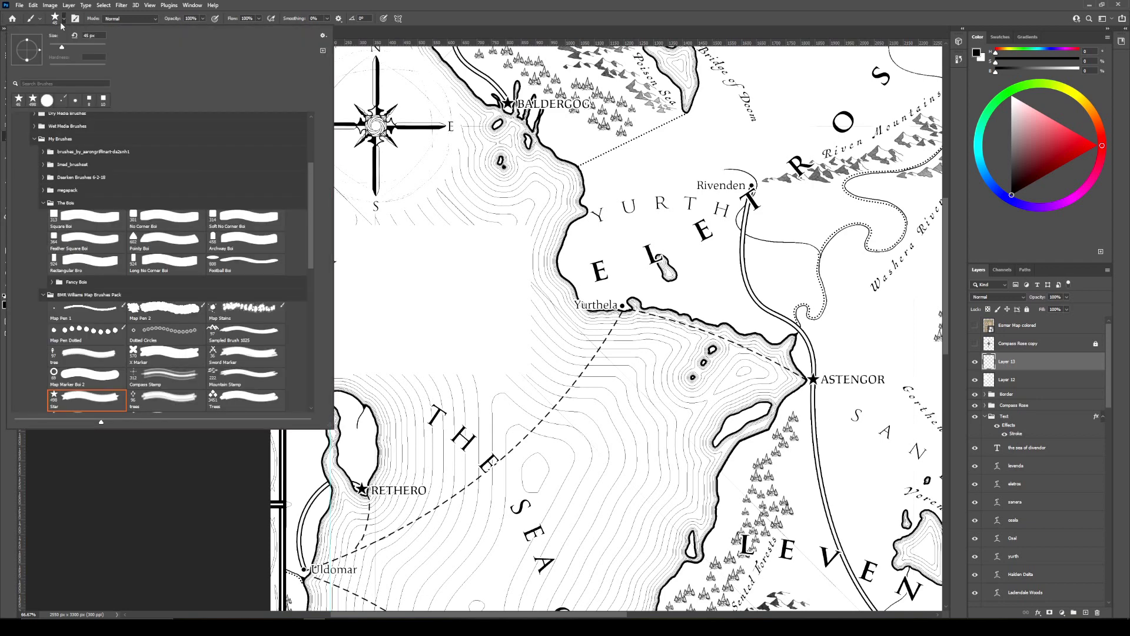
click(86, 332)
key(Return)
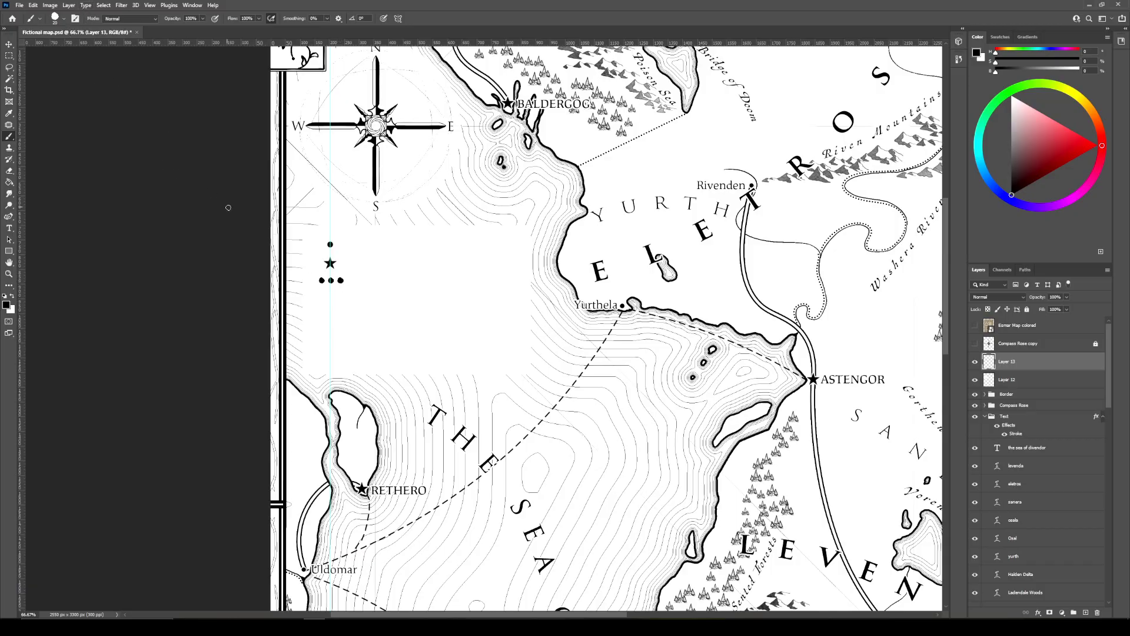
- Draw two short parallel horizontal lines below the three dots with the 6 px Map Pen 1 brush
click(63, 19)
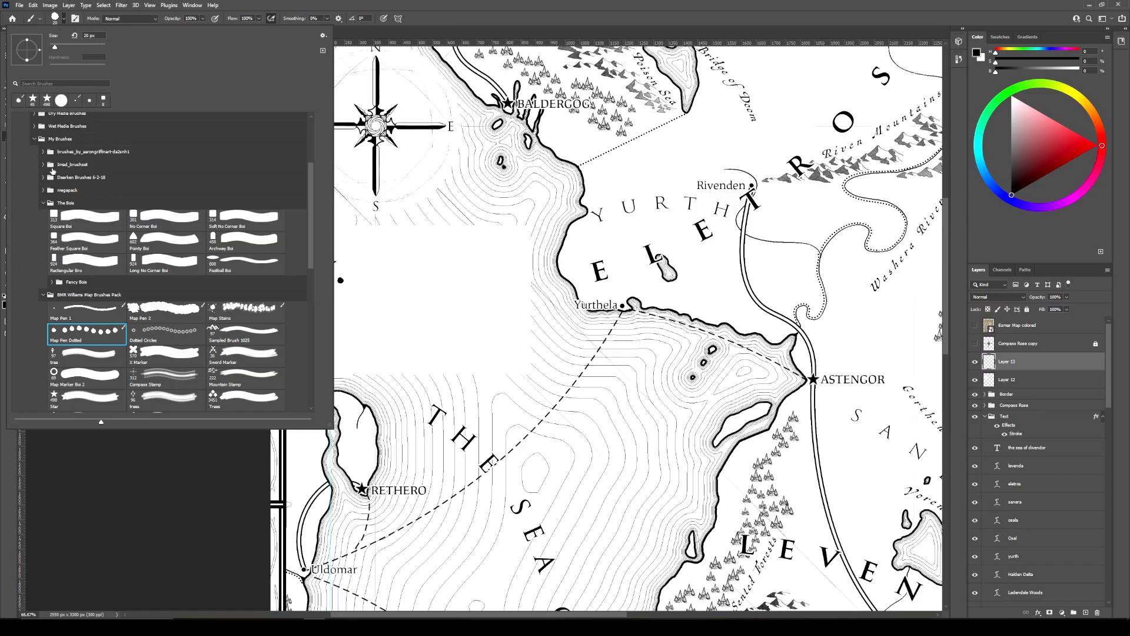
double_click(88, 305)
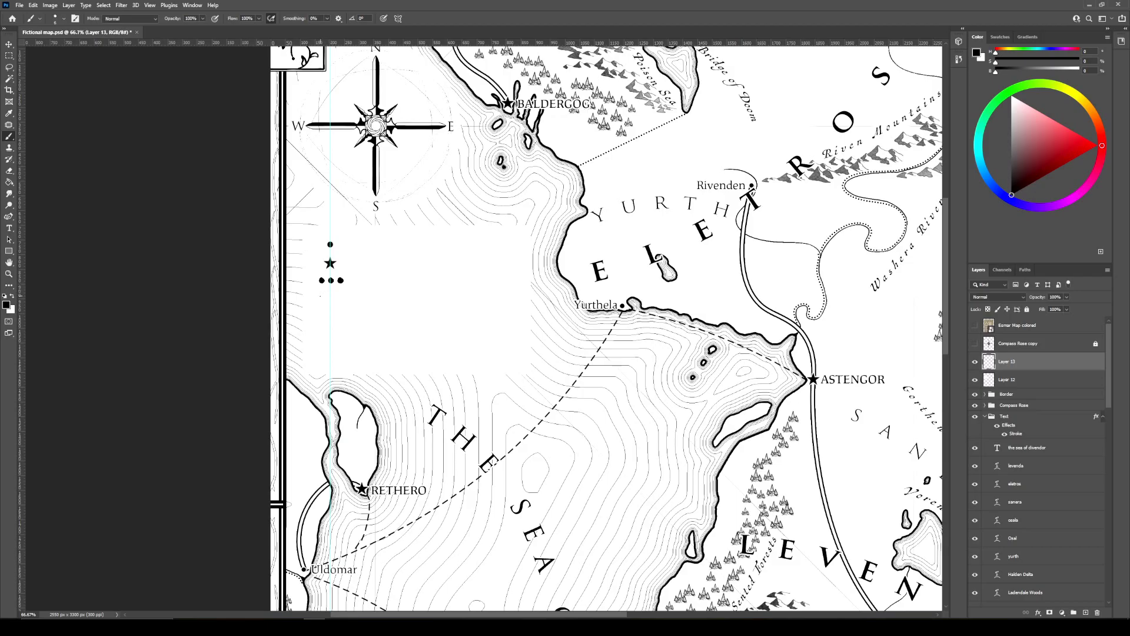
drag(345, 296, 319, 301)
key(ctrl+z)
key(e)
key(b)
mouse_move(594, 414)
mouse_down()
mouse_move(285, 219)
mouse_move(429, 179)
mouse_move(416, 59)
mouse_move(377, 112)
mouse_move(567, 340)
mouse_move(585, 461)
mouse_up()
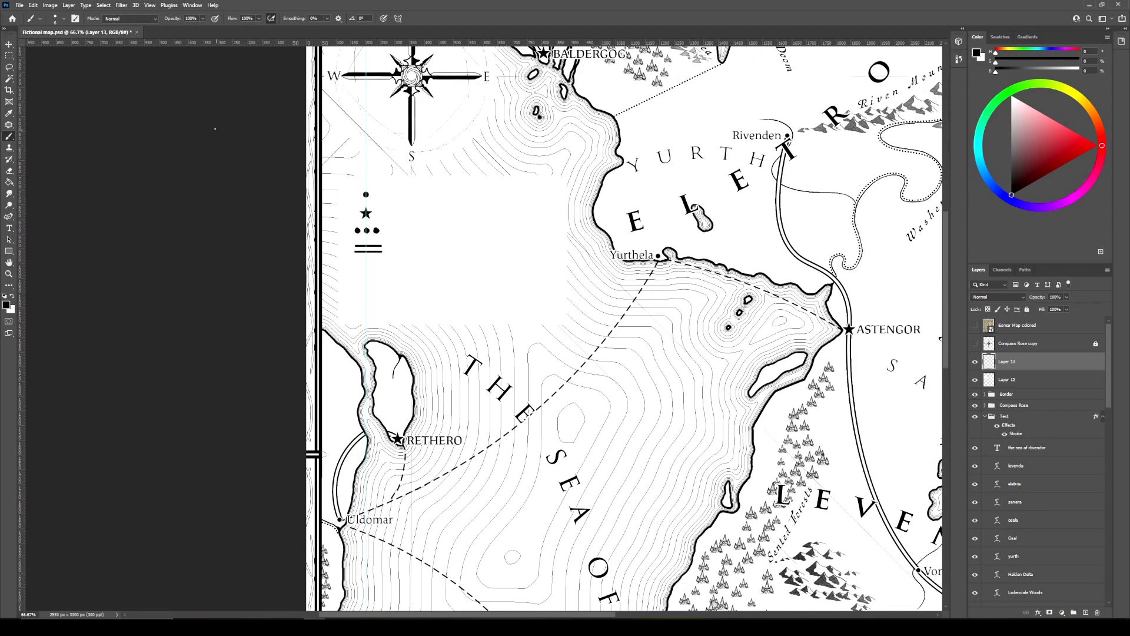
- Draw a short horizontal dashed line below the double line with the Broken Line map brush
click(63, 18)
scroll(229, 352, down, 3)
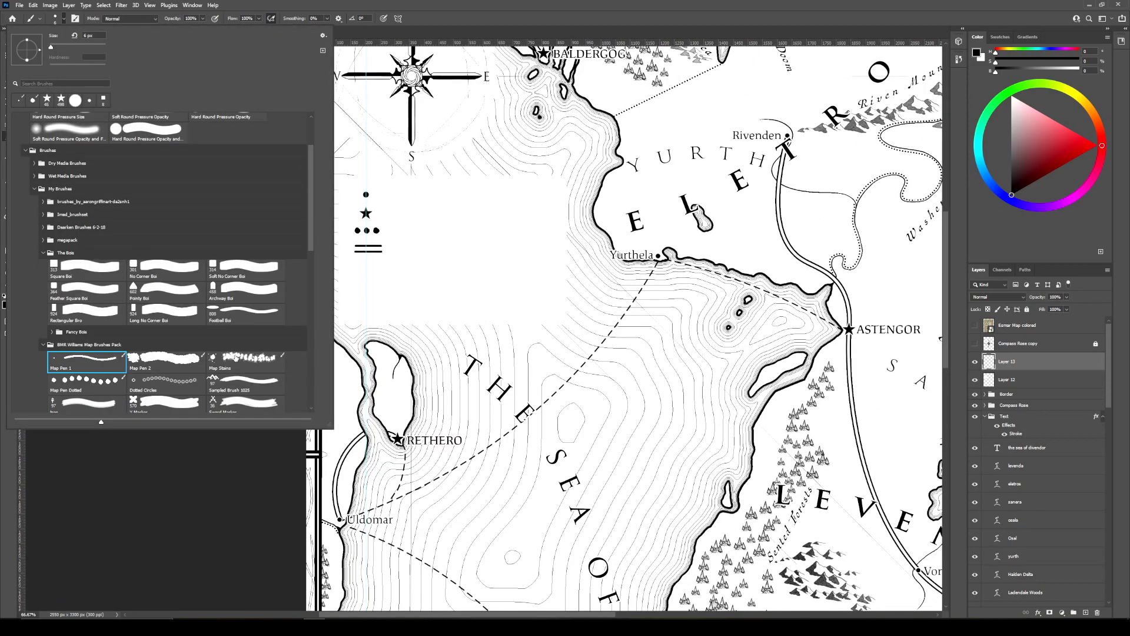
scroll(234, 357, down, 5)
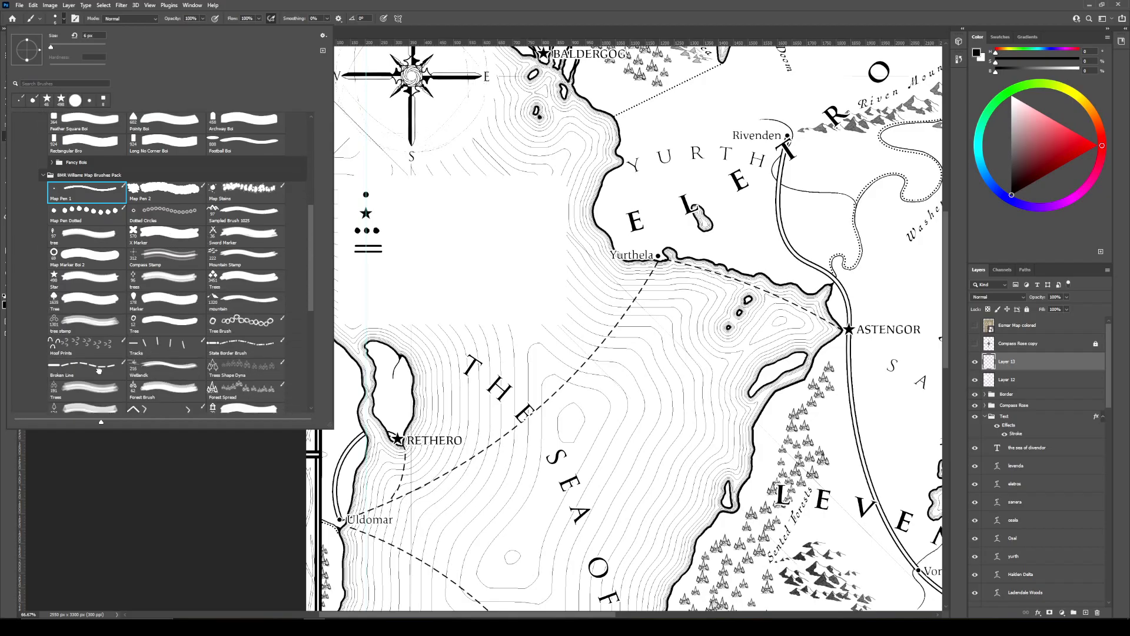
double_click(99, 370)
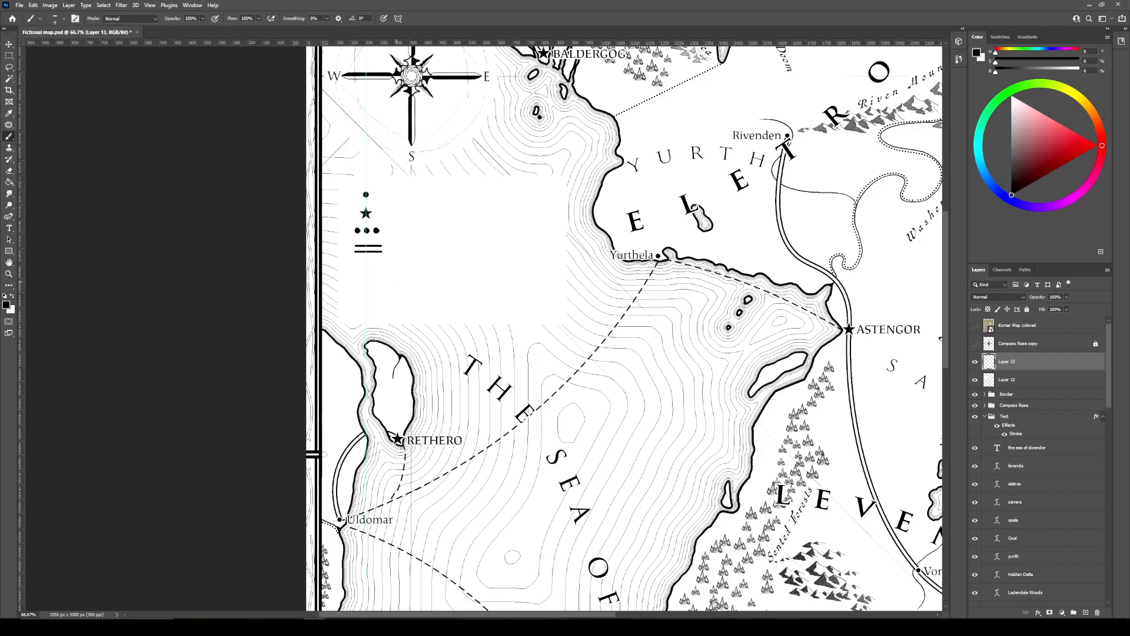
click(357, 274)
key(ctrl+z)
- Lasso the legend symbols and move them apart vertically so they are evenly spaced in the white box, and save the file
key(l)
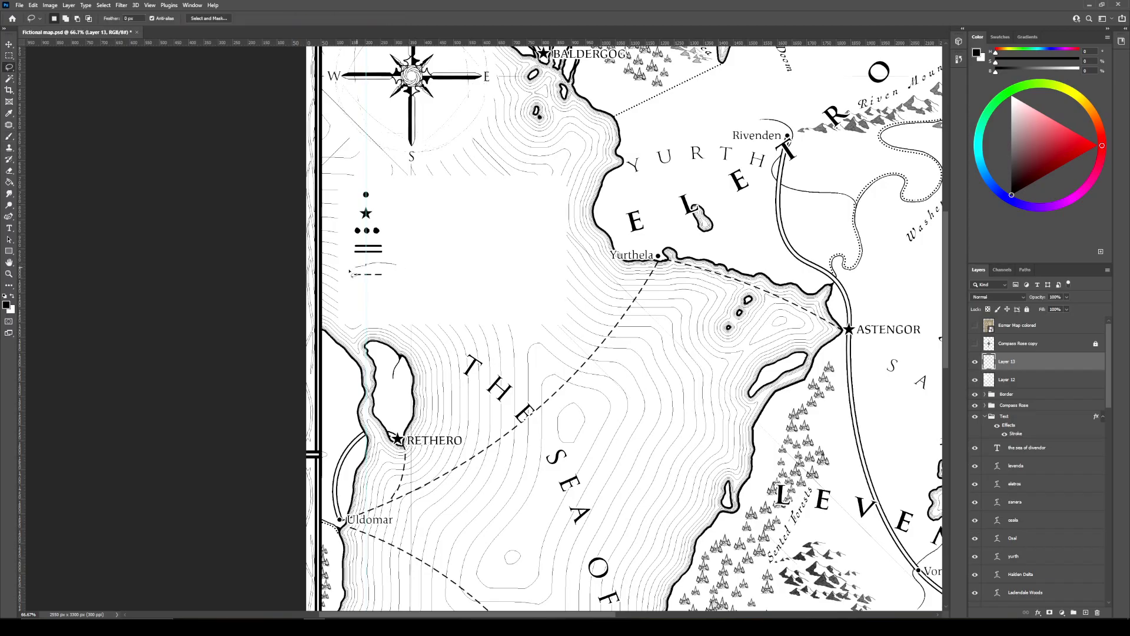
mouse_move(353, 271)
mouse_down()
mouse_move(384, 295)
mouse_move(382, 270)
mouse_move(354, 247)
mouse_move(350, 255)
mouse_move(407, 255)
mouse_move(383, 258)
mouse_move(398, 177)
mouse_move(329, 259)
mouse_move(452, 292)
mouse_move(382, 250)
mouse_up()
key(ctrl+d)
key(ctrl+d)
mouse_move(389, 203)
mouse_down()
mouse_move(377, 217)
mouse_move(376, 201)
mouse_up()
mouse_move(381, 279)
mouse_down()
mouse_move(352, 297)
mouse_move(385, 315)
mouse_move(406, 260)
mouse_move(377, 284)
mouse_move(347, 244)
mouse_move(411, 240)
mouse_move(387, 258)
mouse_move(353, 237)
mouse_move(405, 231)
mouse_up()
click(405, 233)
drag(405, 231, 398, 221)
key(ctrl+s)
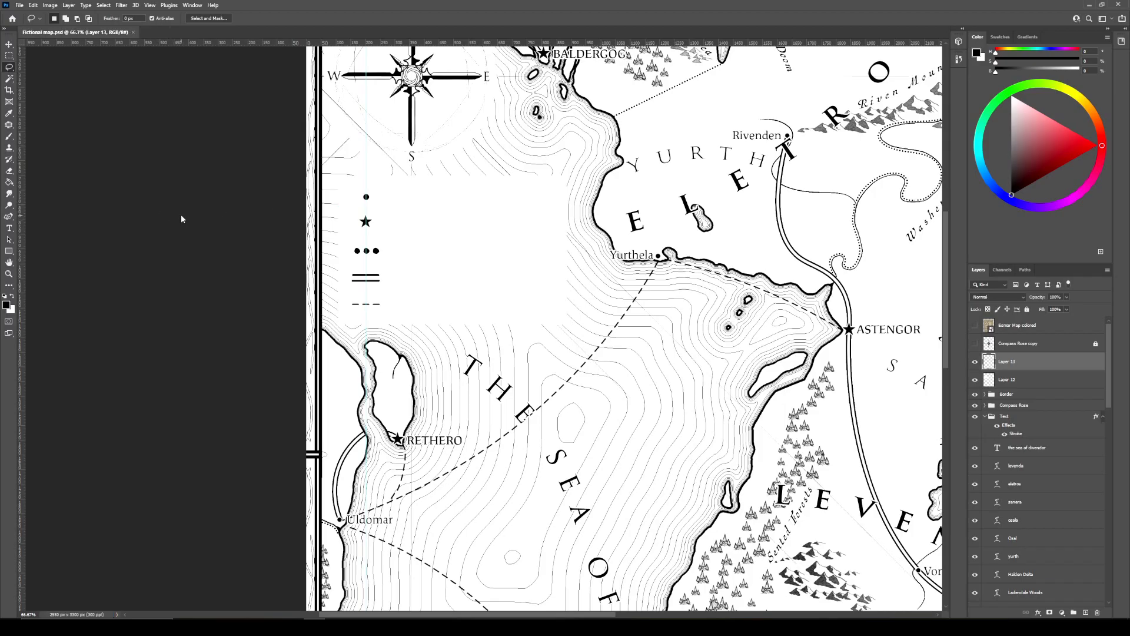
- Start a text label in the white legend box beside the dot symbol and set its font to Study
drag(503, 45, 7, 178)
click(9, 229)
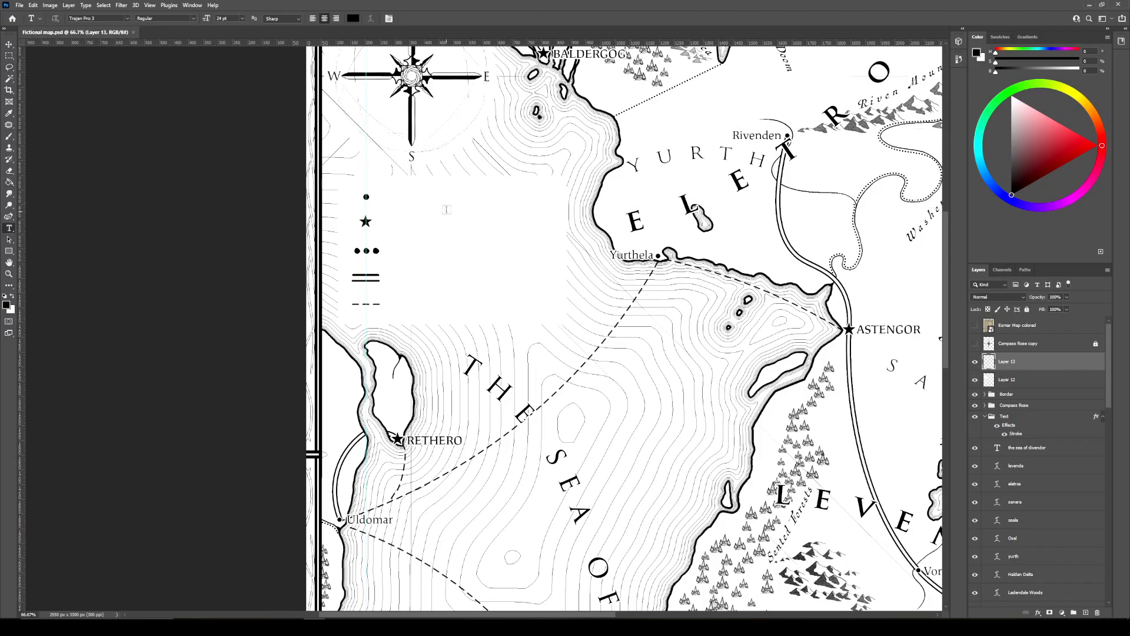
click(449, 202)
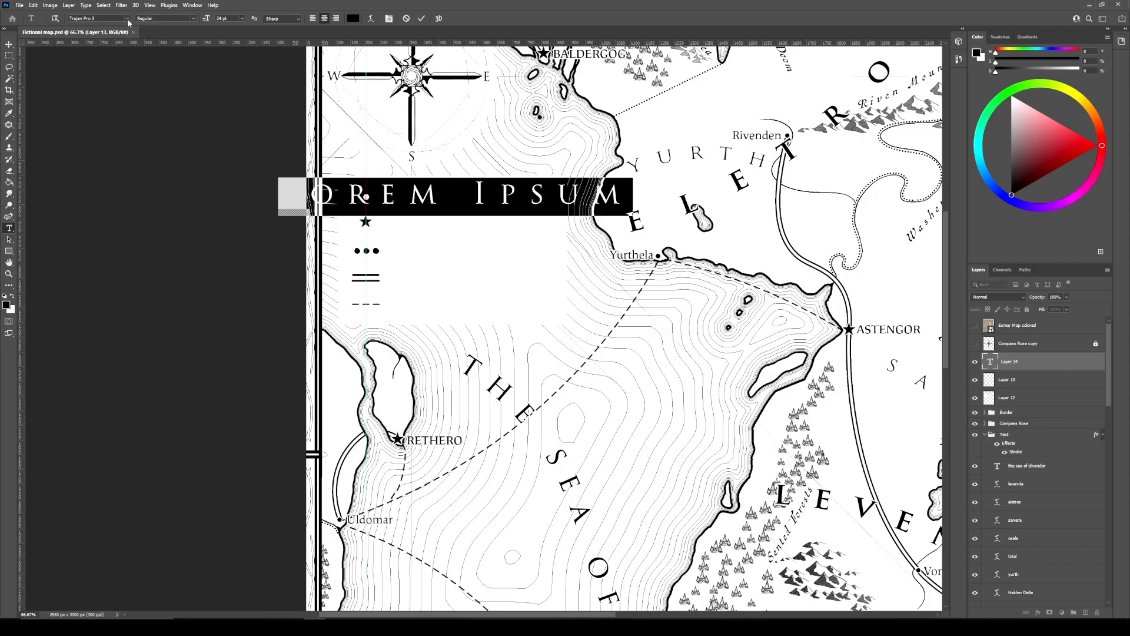
click(127, 18)
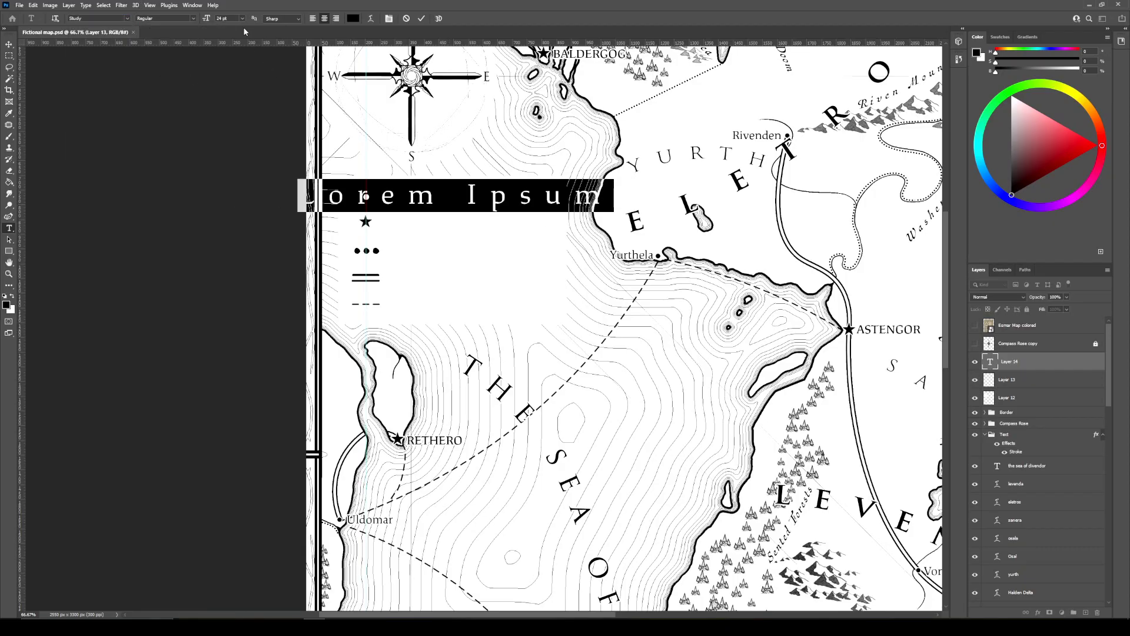
- Tighten the letter spacing of the placeholder text and set its size to 12 pt
key(alt+Left)
key(alt+Left)
key(alt+Left)
key(alt+Left)
key(alt+Left)
key(alt+Left)
key(alt+Left)
key(alt+Left)
key(alt+Left)
key(alt+Left)
key(alt+Left)
key(alt+Left)
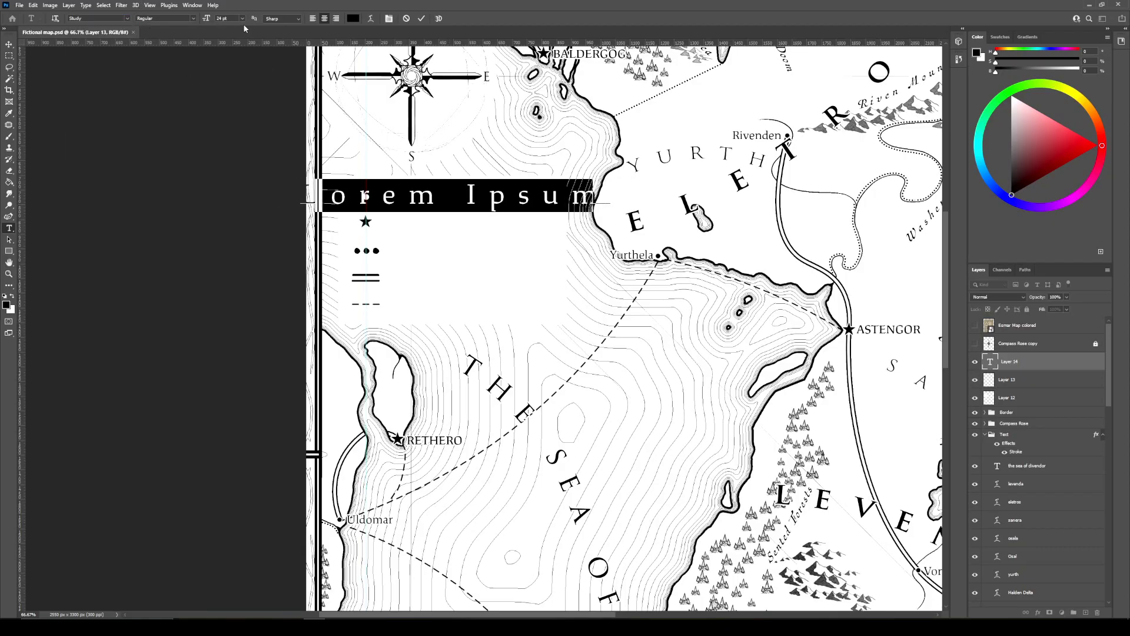
key(alt+Left)
key(alt+Left)
key(alt+Left)
key(alt+Left)
key(alt+Left)
key(alt+Left)
key(alt+Left)
key(alt+Left)
key(alt+Left)
key(alt+Left)
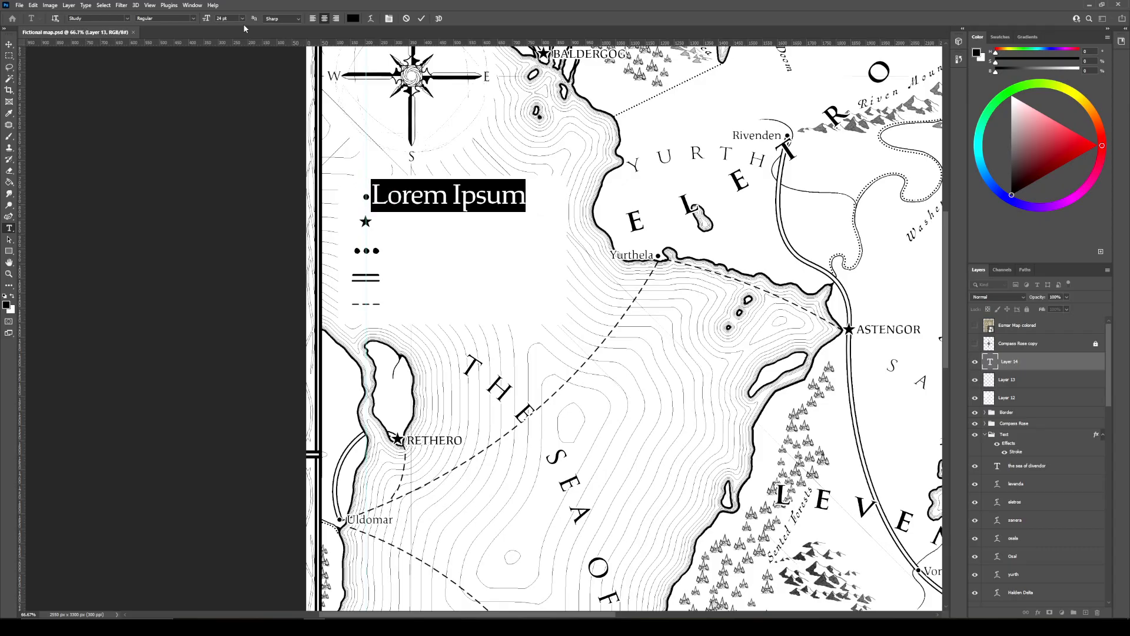
click(242, 19)
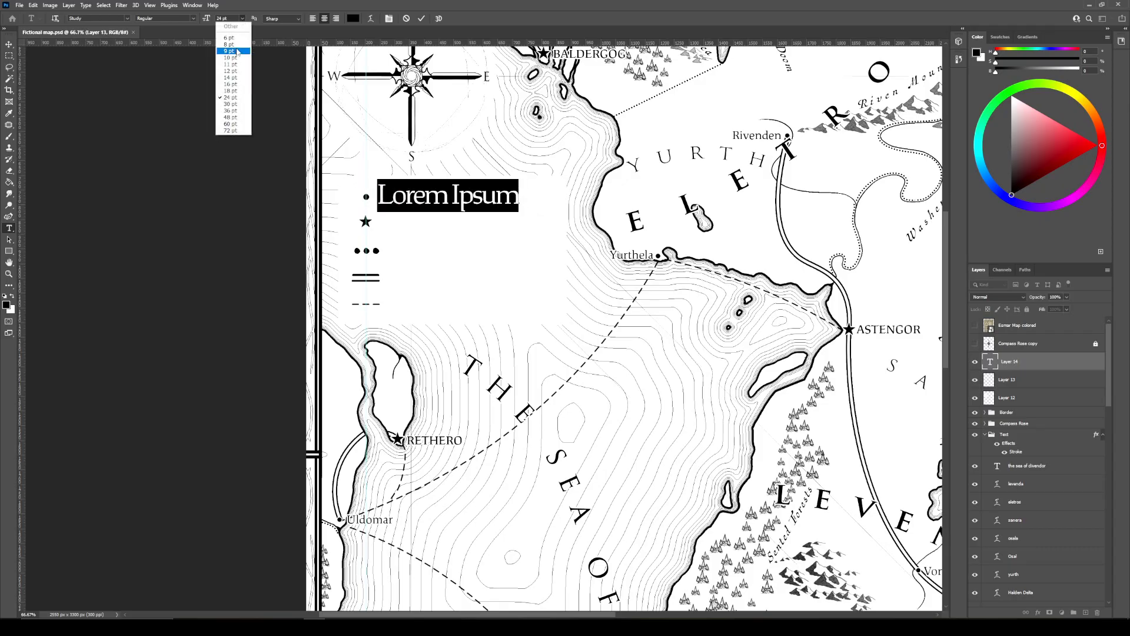
click(235, 57)
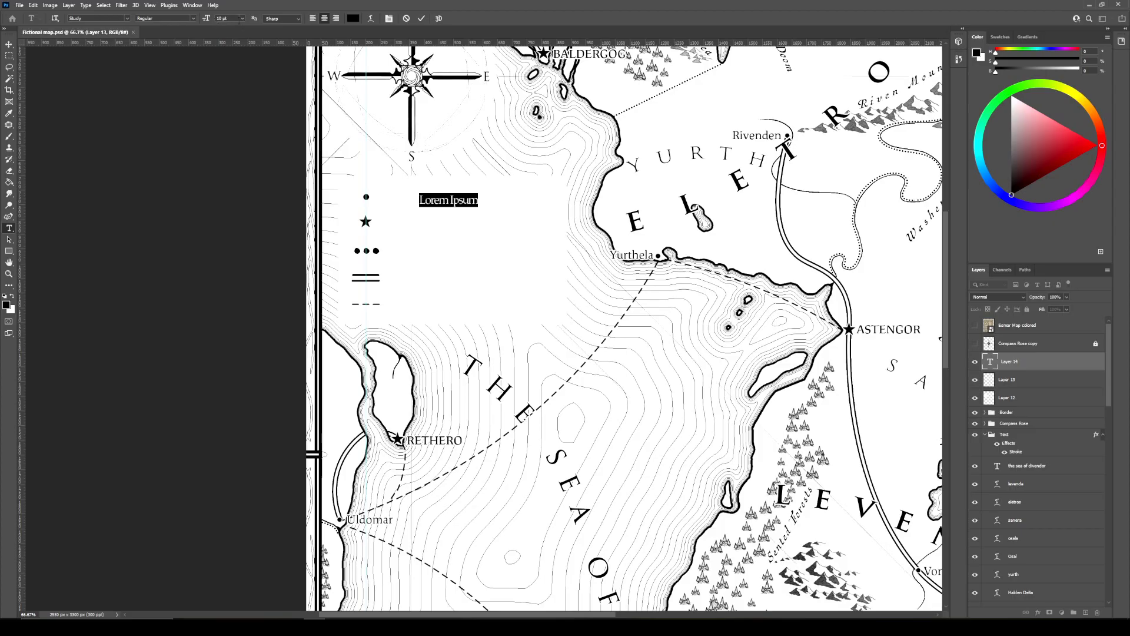
click(230, 71)
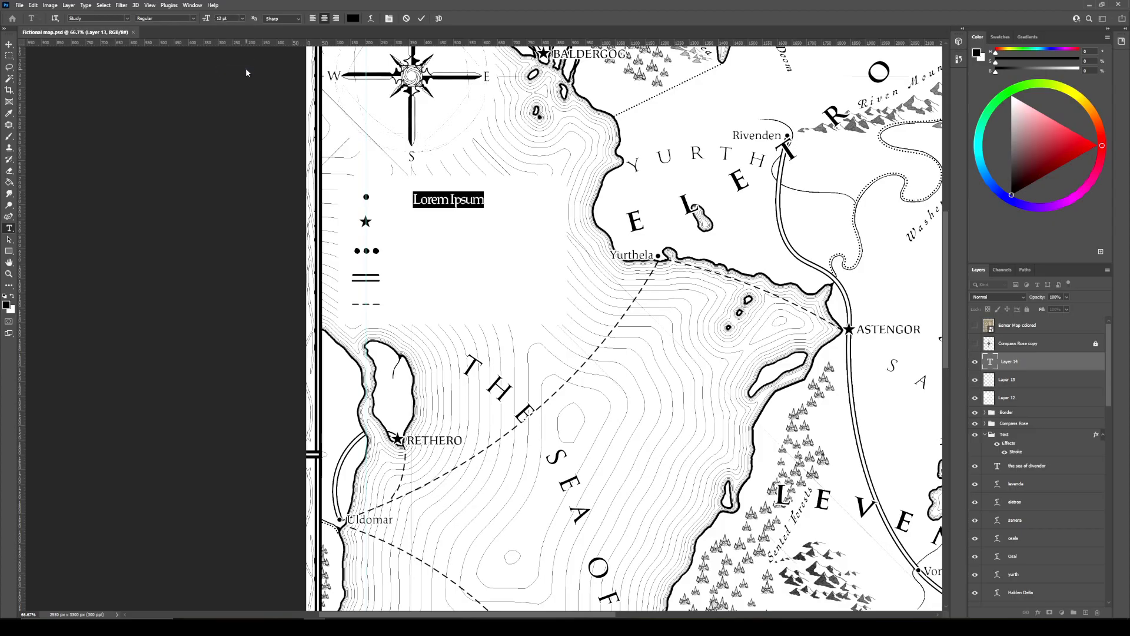
- Enter "Cities" as the label text and move it next to the dot symbol
text(Cities)
key(ctrl+a)
click(9, 44)
drag(450, 201, 403, 201)
key(Right)
key(Right)
key(Right)
key(Right)
key(Right)
key(Right)
key(Right)
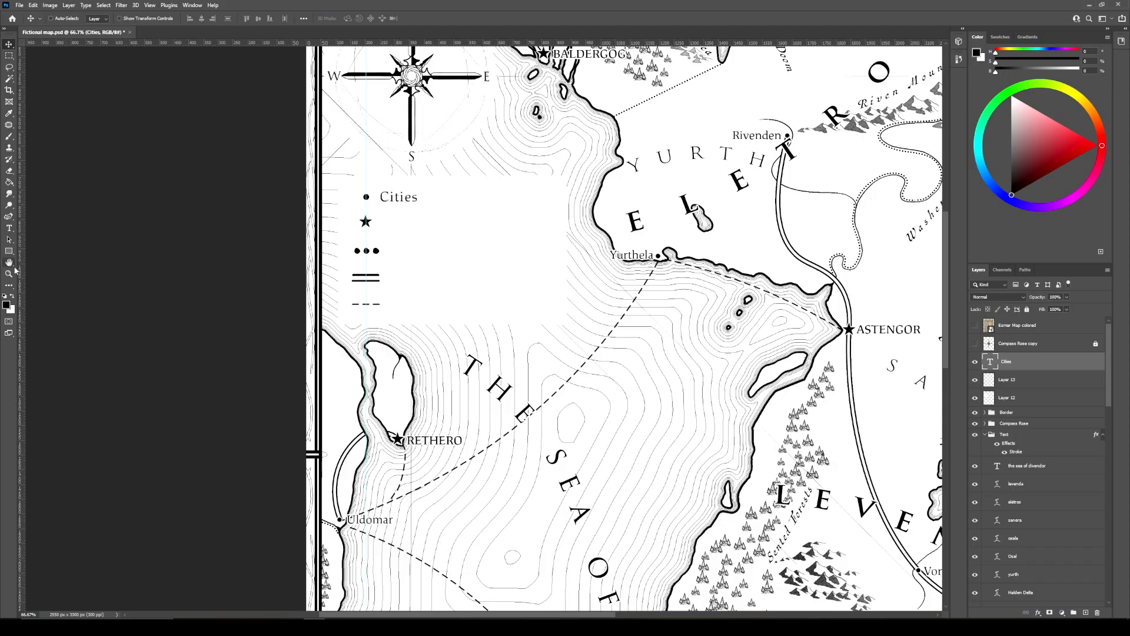
- Add a vertical guide just right of the legend symbols and align the start of the Cities label to it
drag(22, 268, 388, 260)
key(ctrl+t)
drag(407, 202, 416, 201)
- Enlarge the Cities label to 14 pt and nudge it back so its left edge meets the guide
click(9, 228)
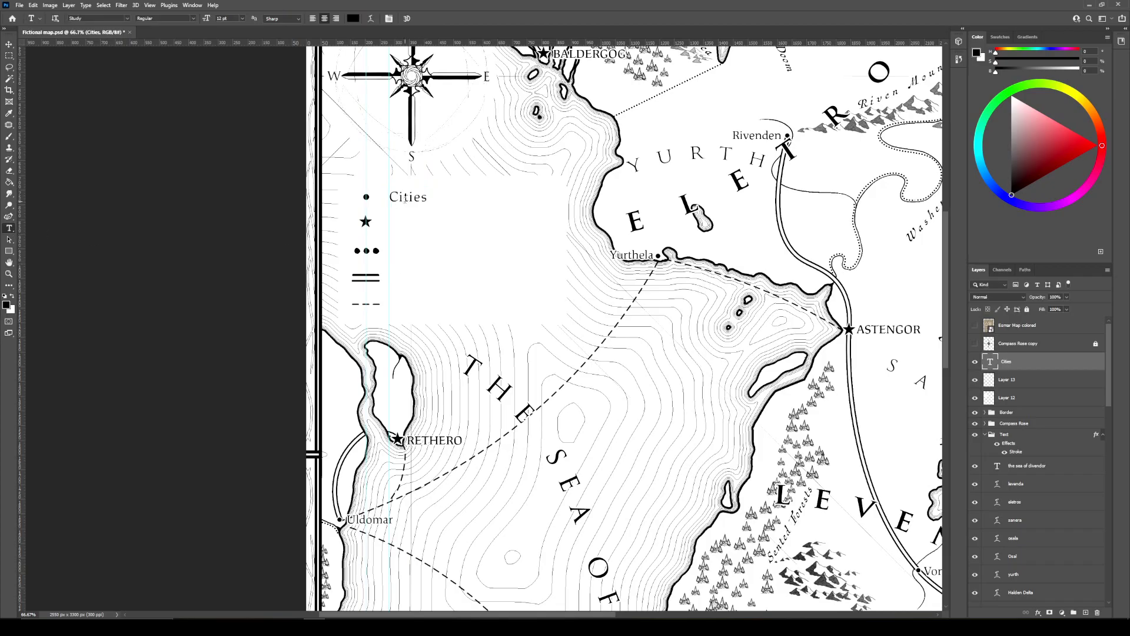
double_click(408, 198)
click(242, 18)
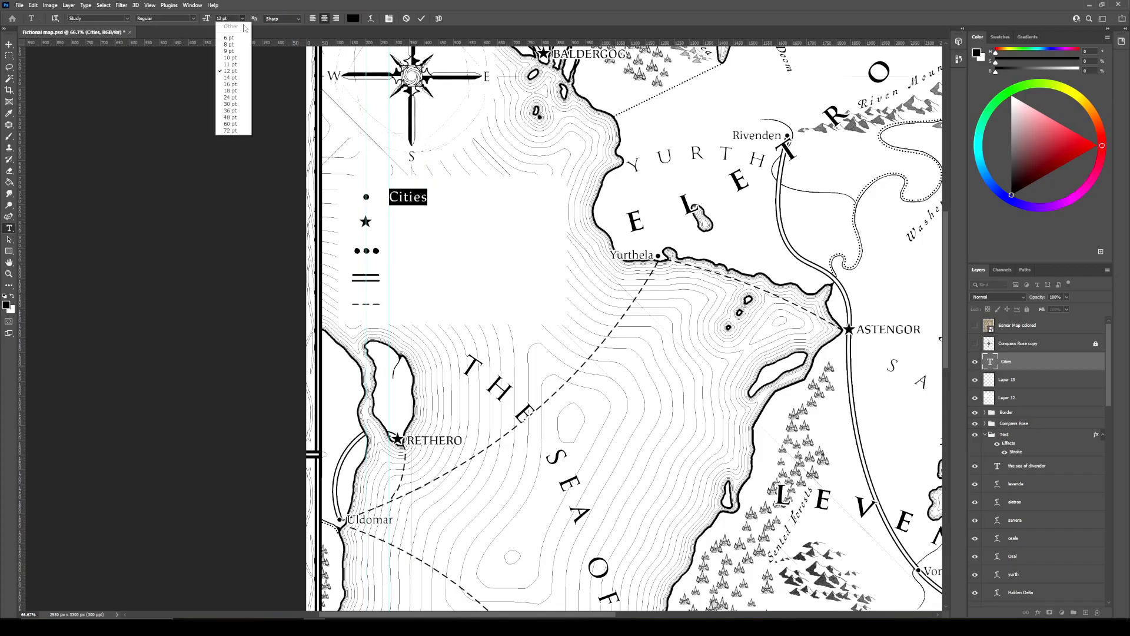
click(231, 77)
click(9, 45)
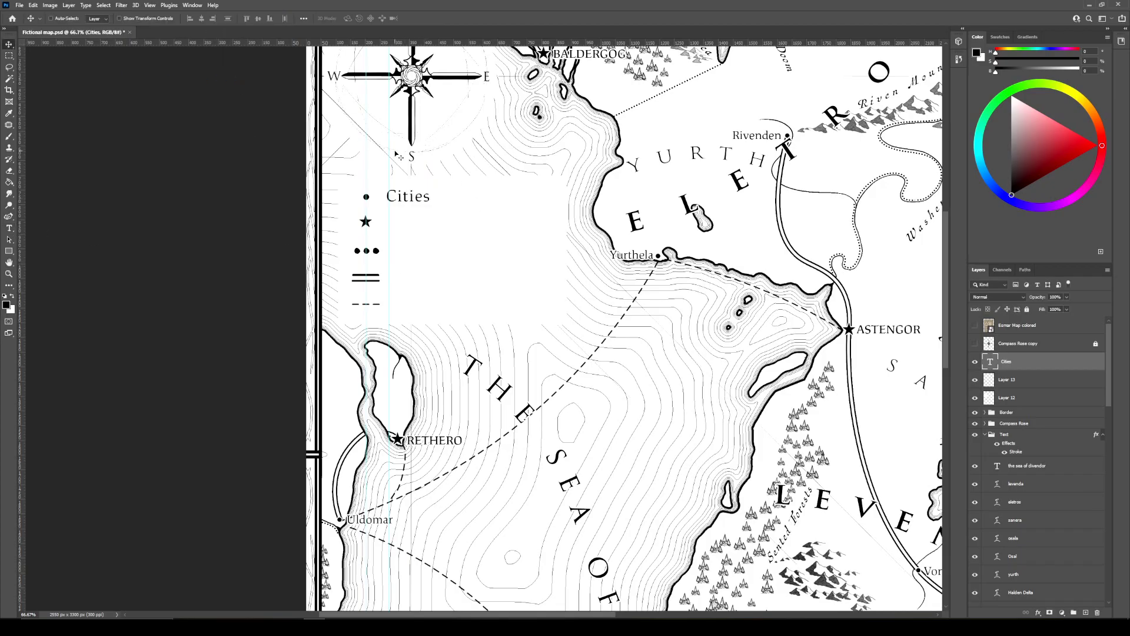
key(Right)
key(Right)
key(Right)
key(Right)
key(Right)
key(Right)
- Add a "Capitals" text label beside the star symbol, aligned to the guide under Cities
click(9, 228)
click(428, 228)
key(BackSpace)
text(Capitals)
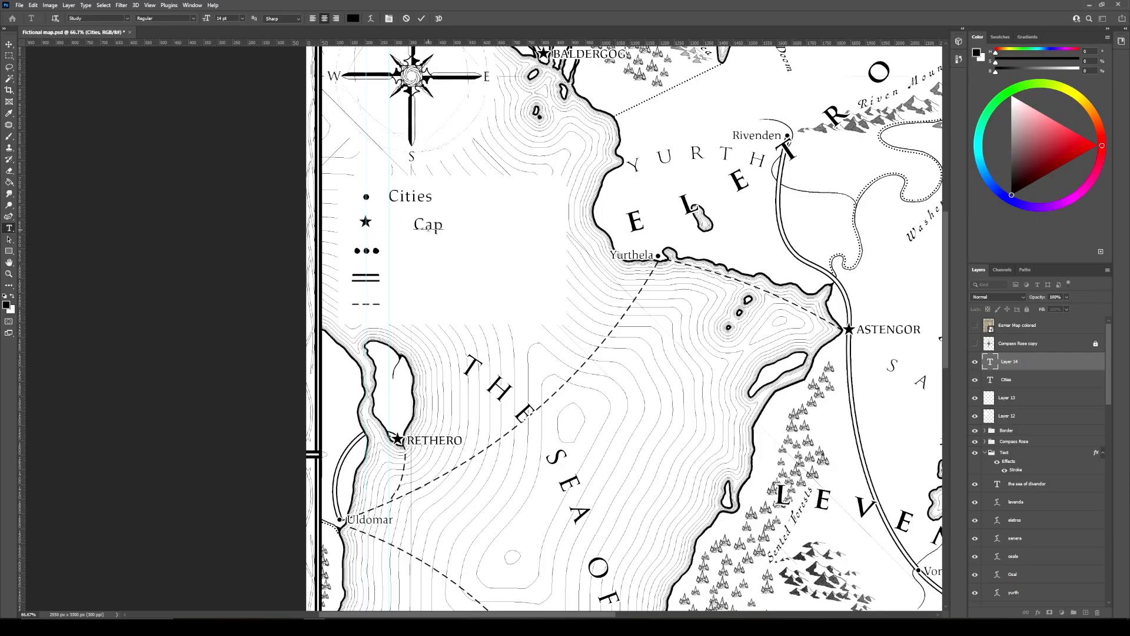
click(9, 46)
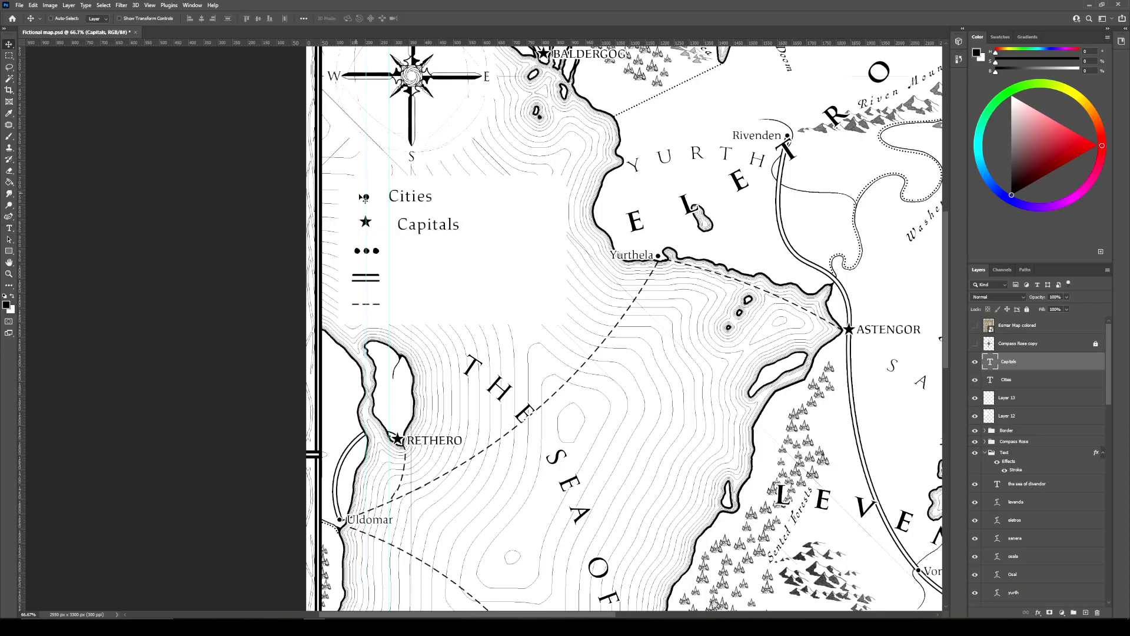
drag(419, 227, 411, 228)
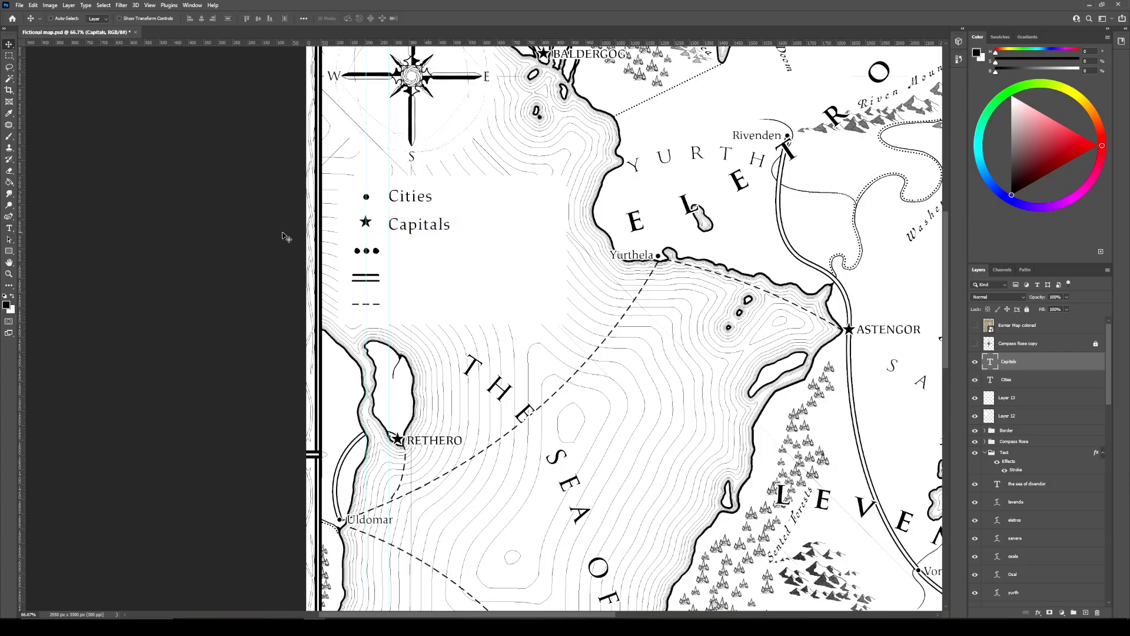
- Add a "Borders" text label beside the three dots, aligned to the guide
click(9, 227)
click(438, 268)
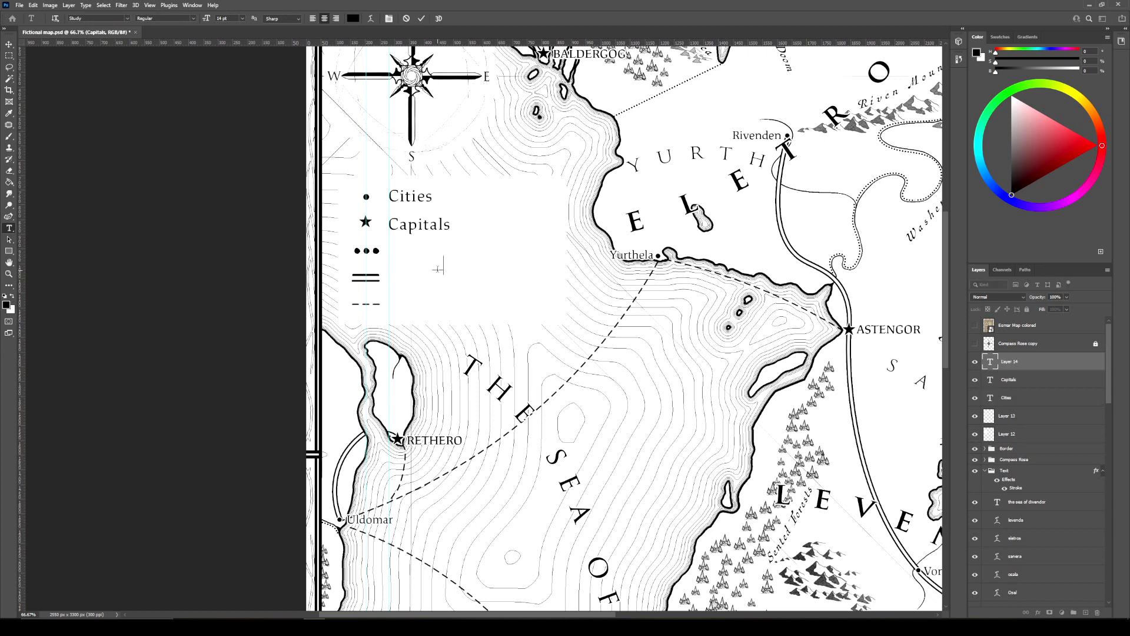
click(10, 44)
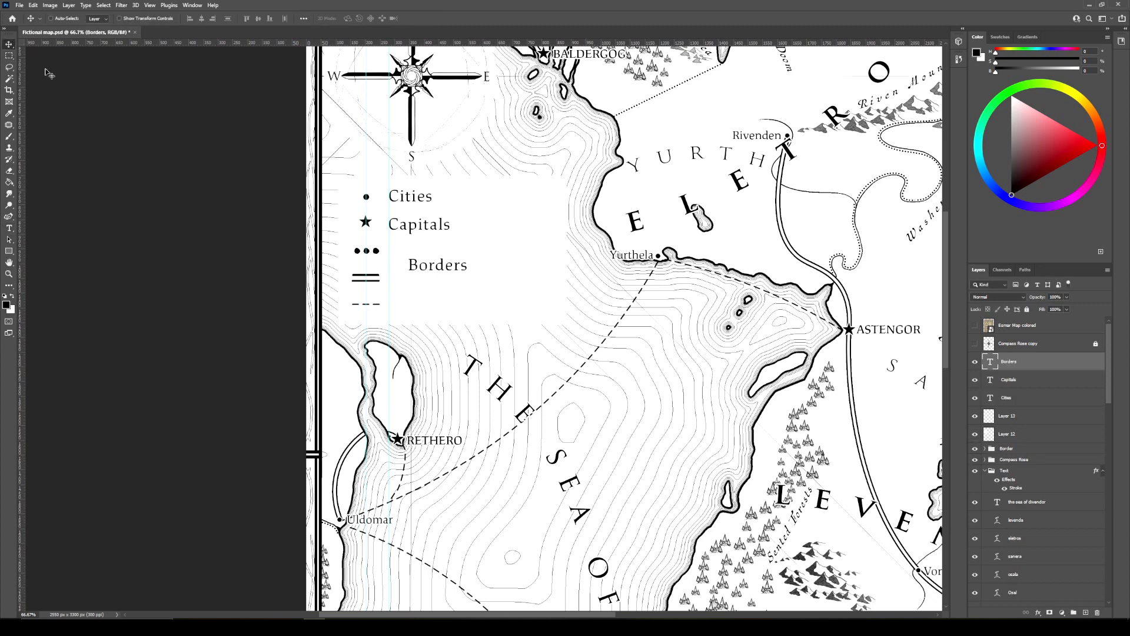
drag(438, 269, 419, 256)
- Add a "Roads" text label beside the double line, aligned with the labels above
click(9, 228)
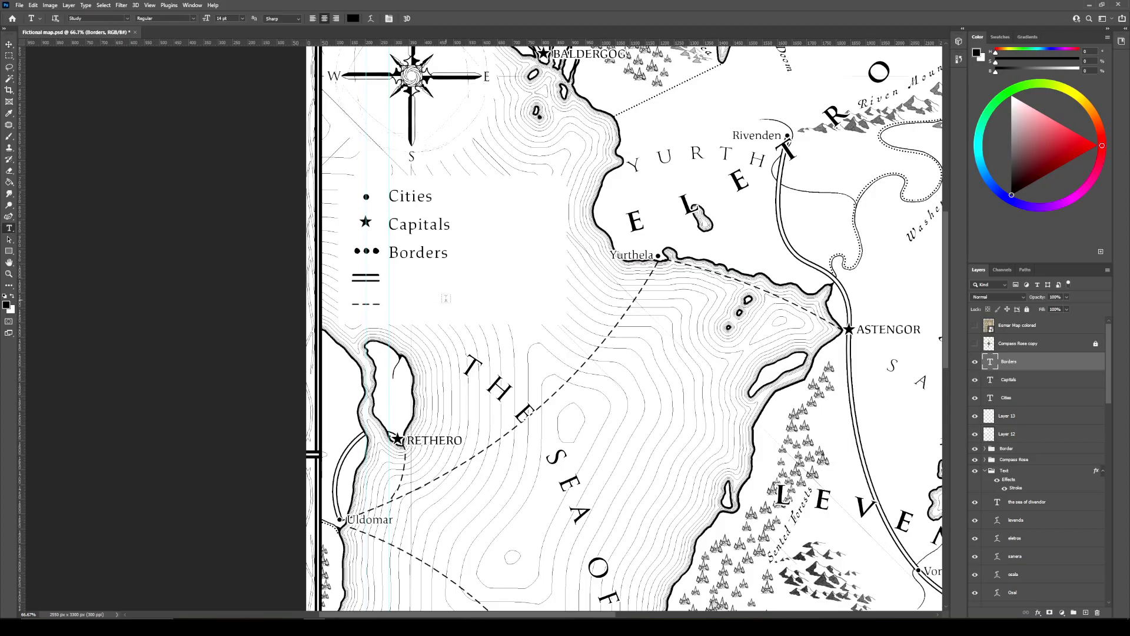
click(446, 298)
text(Roads)
click(10, 44)
drag(443, 297, 407, 281)
- Add a "Trade Routes" text label beside the dashed line, aligned with the other labels, and save the file
click(10, 228)
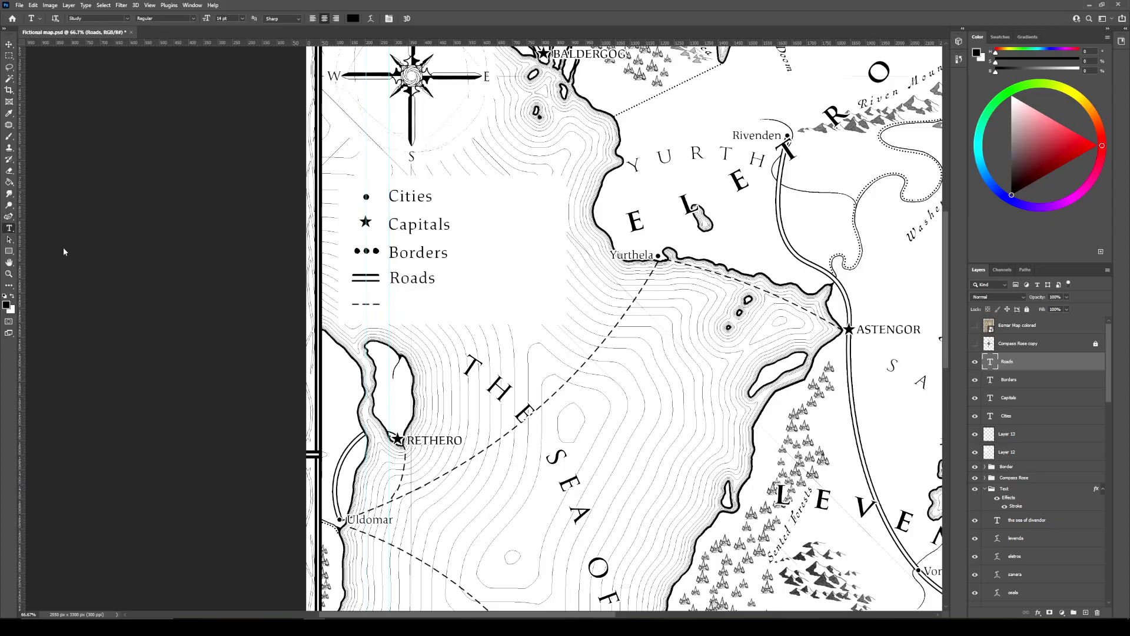
click(423, 310)
text(Trade Routes)
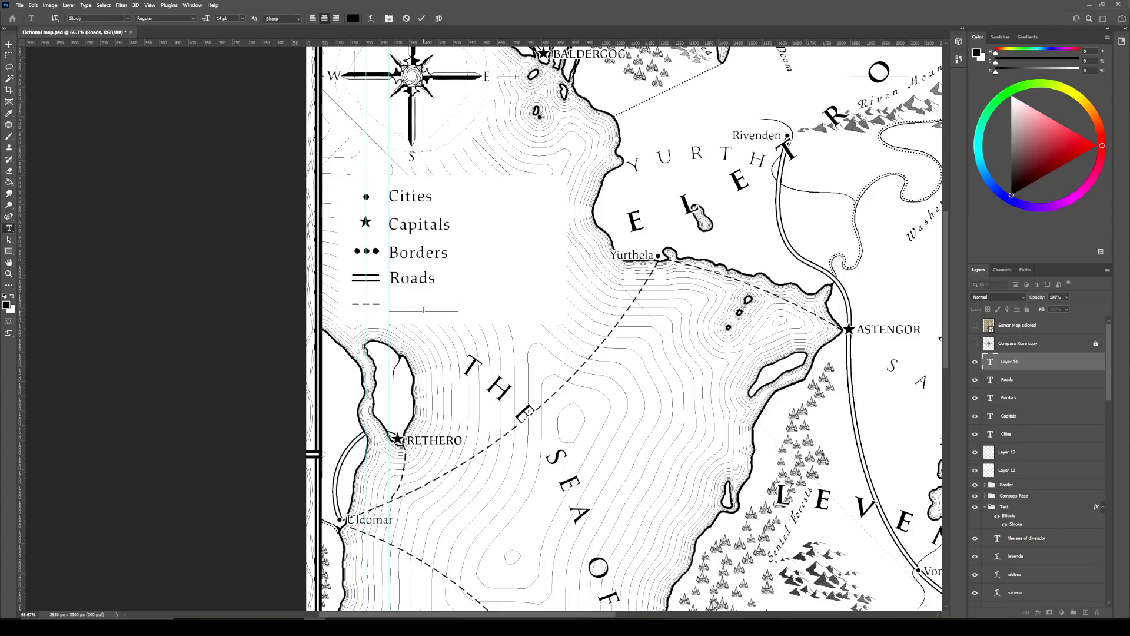
click(9, 44)
drag(419, 308, 440, 308)
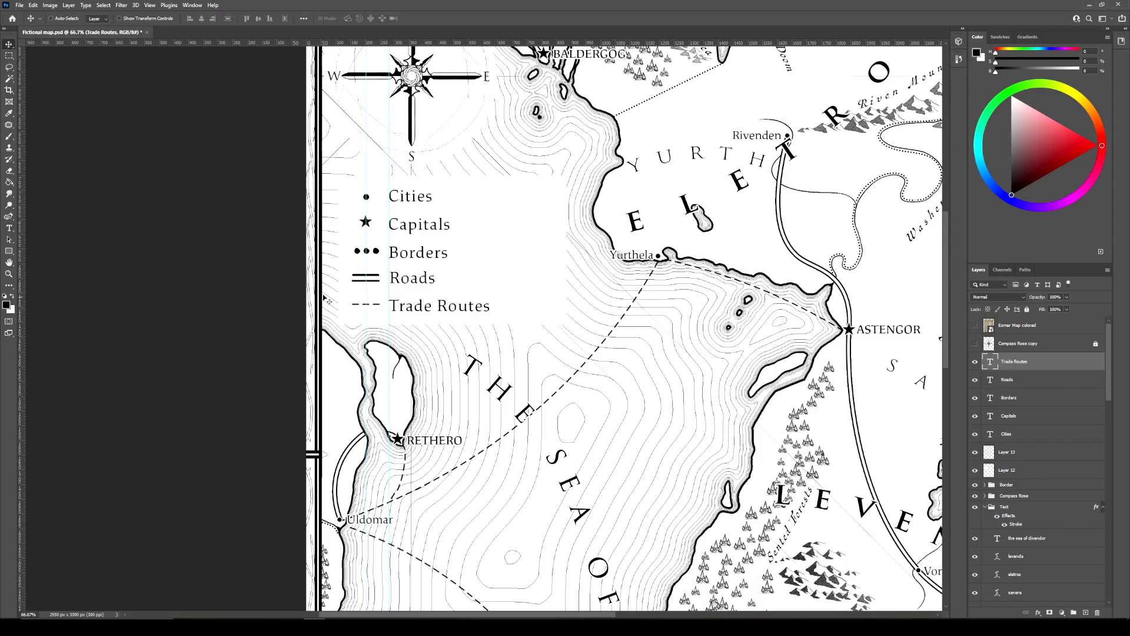
click(9, 274)
alt+click(191, 293)
alt+click(192, 294)
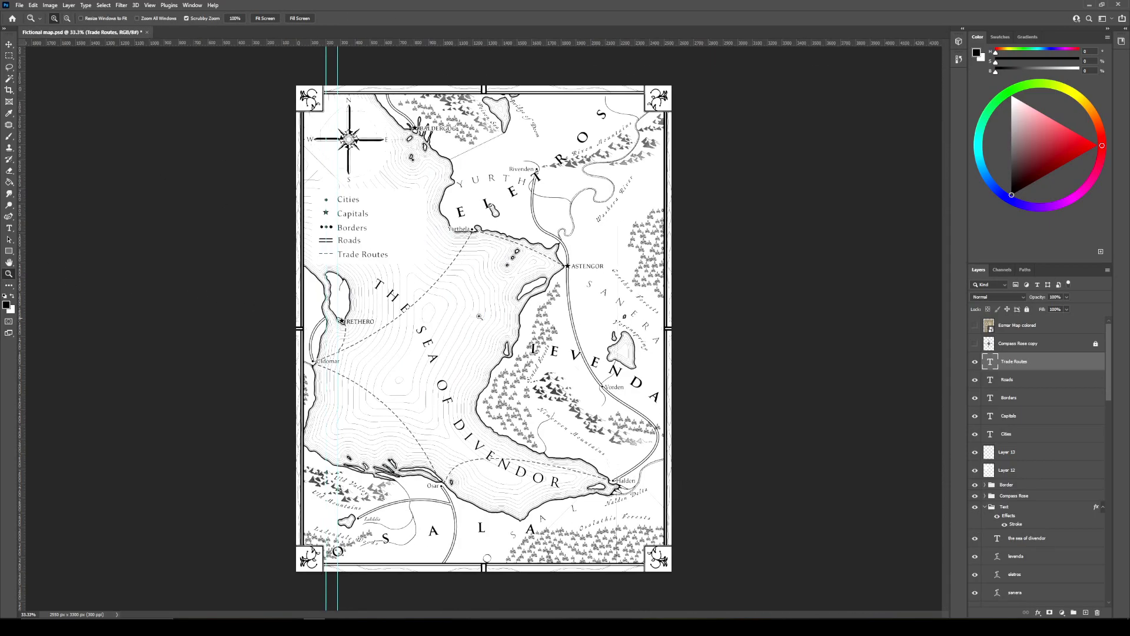
key(ctrl+s)
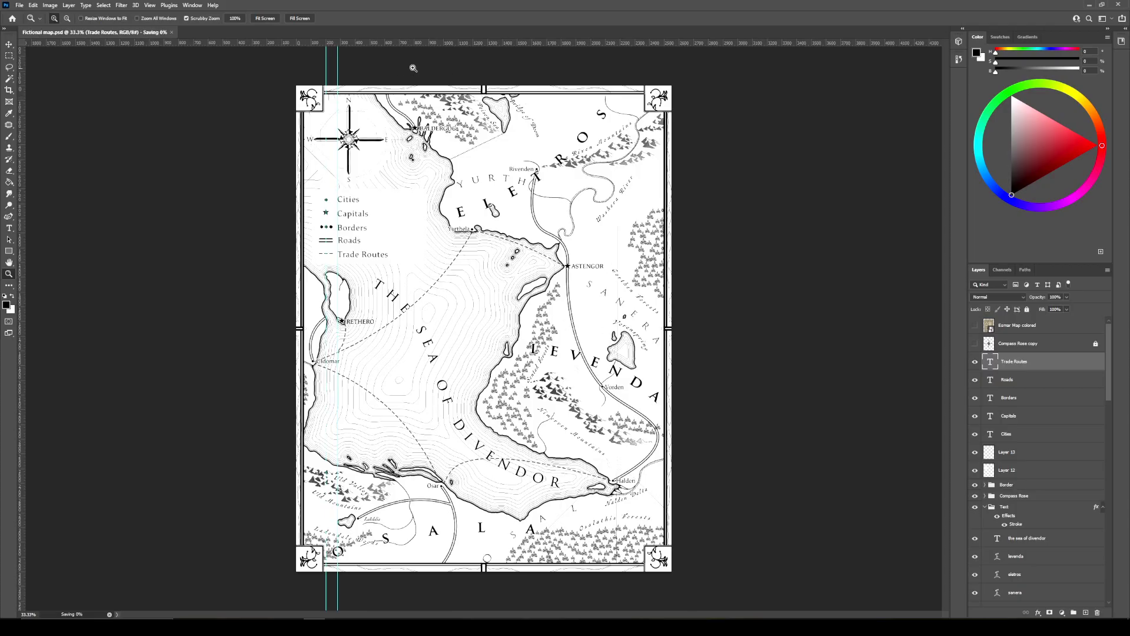
- Clear all guides from the map and save the file
key(b)
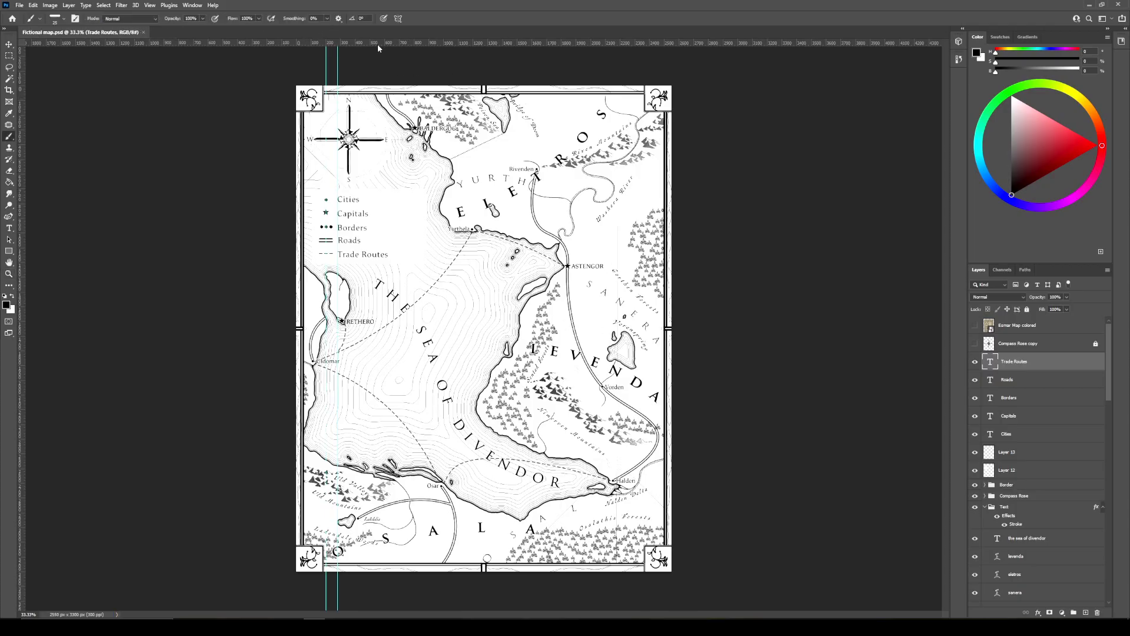
click(398, 18)
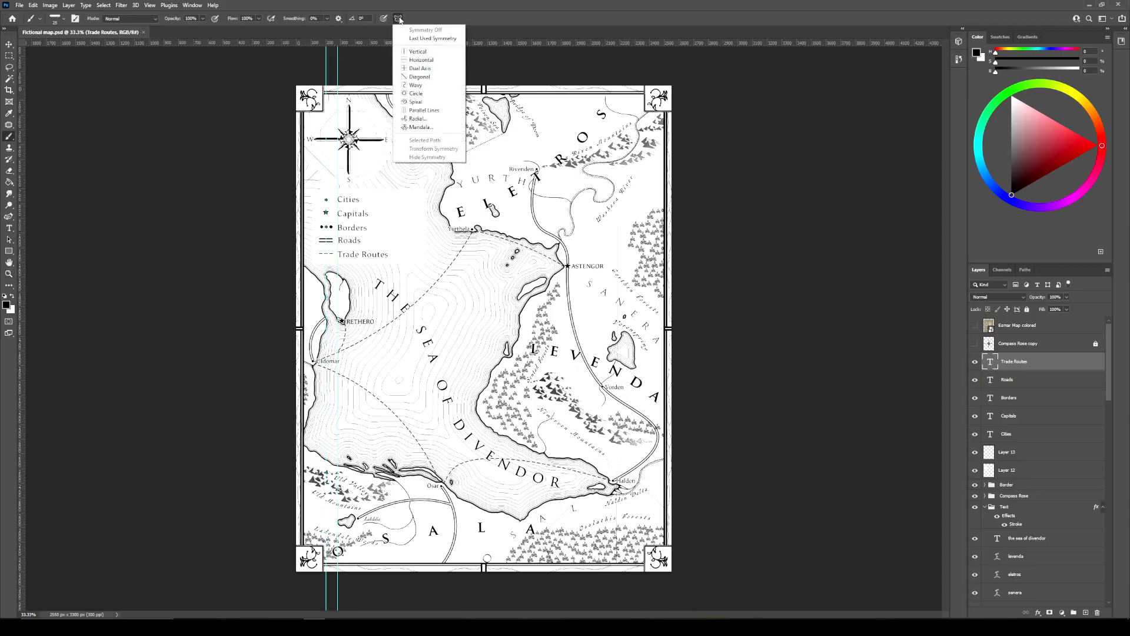
click(151, 7)
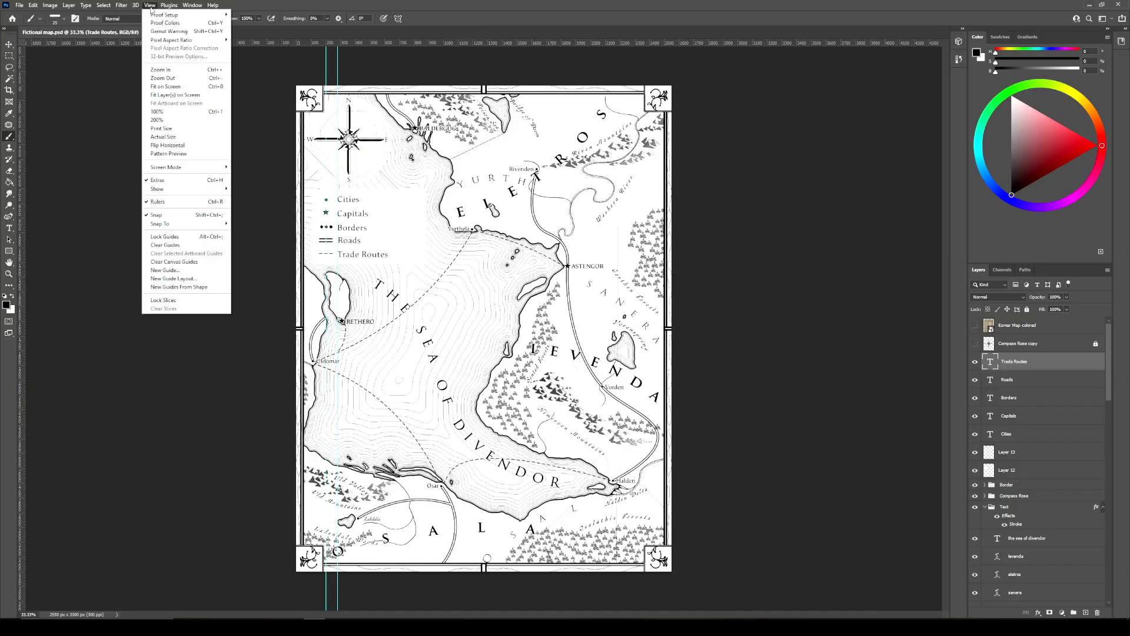
click(184, 245)
key(ctrl+s)
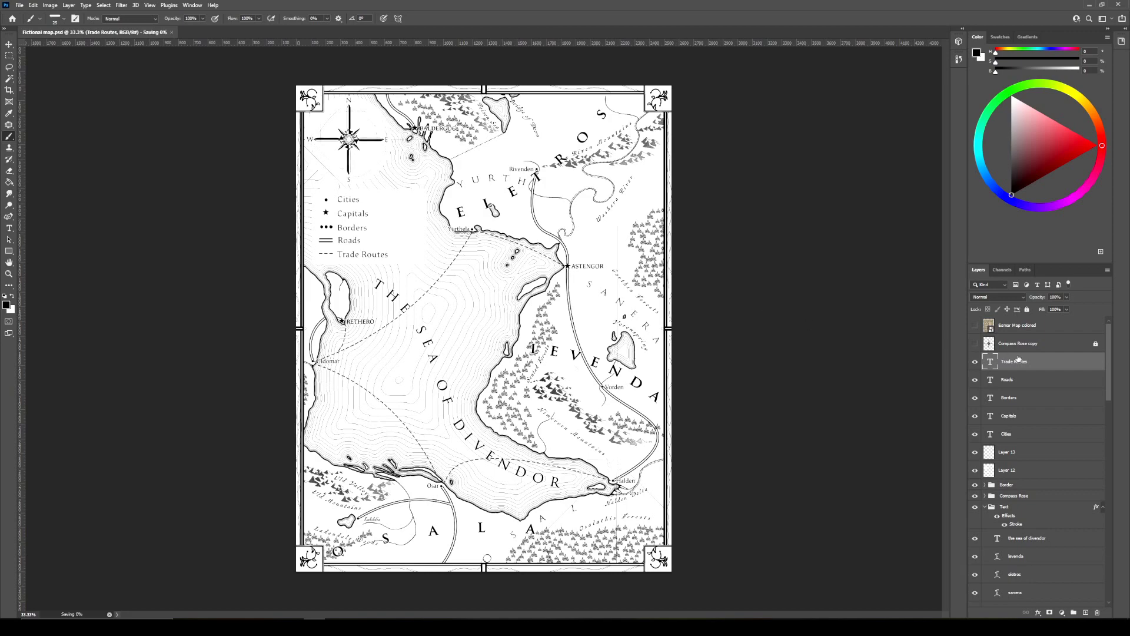
- Group the five legend text layers together with Layer 13 and Layer 12
click(8, 274)
drag(285, 182, 283, 189)
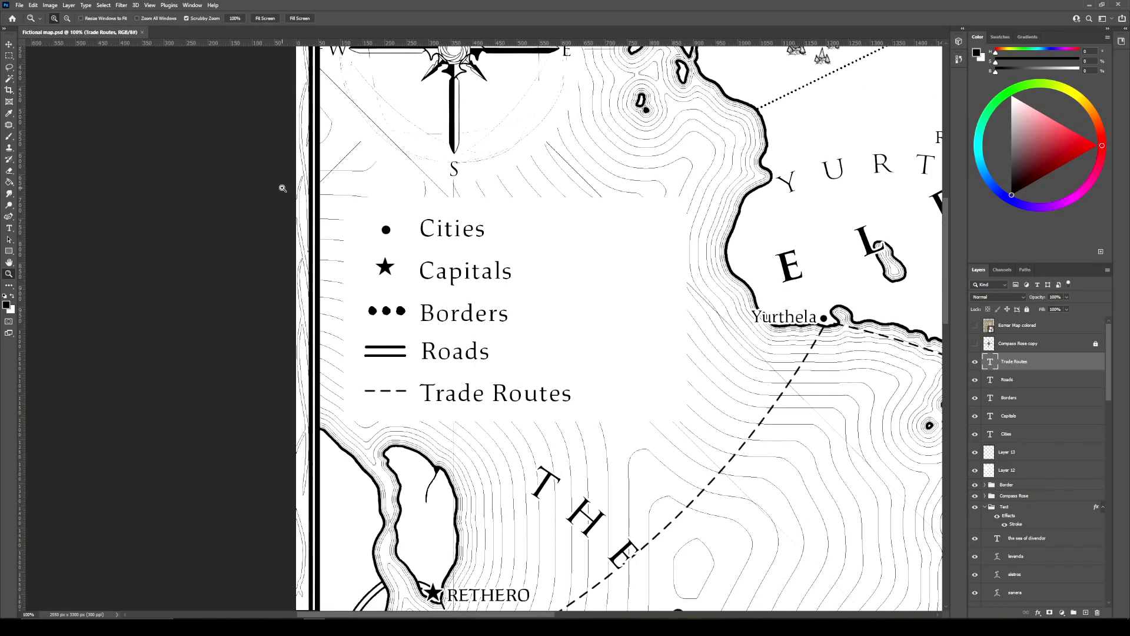
alt+click(283, 188)
key(b)
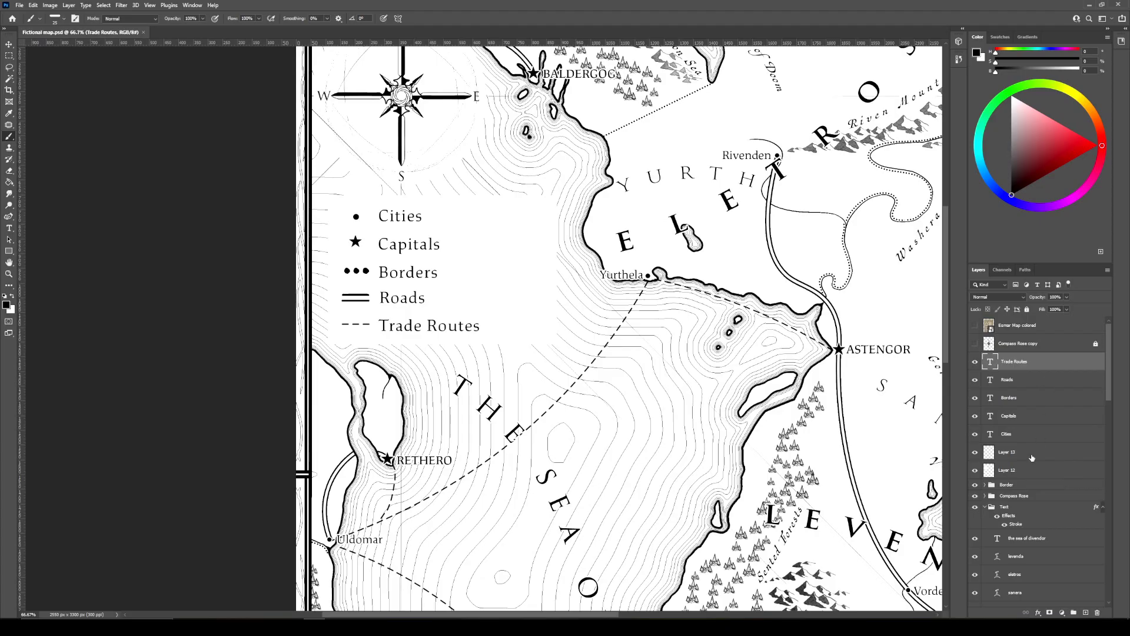
click(974, 452)
shift+click(1021, 438)
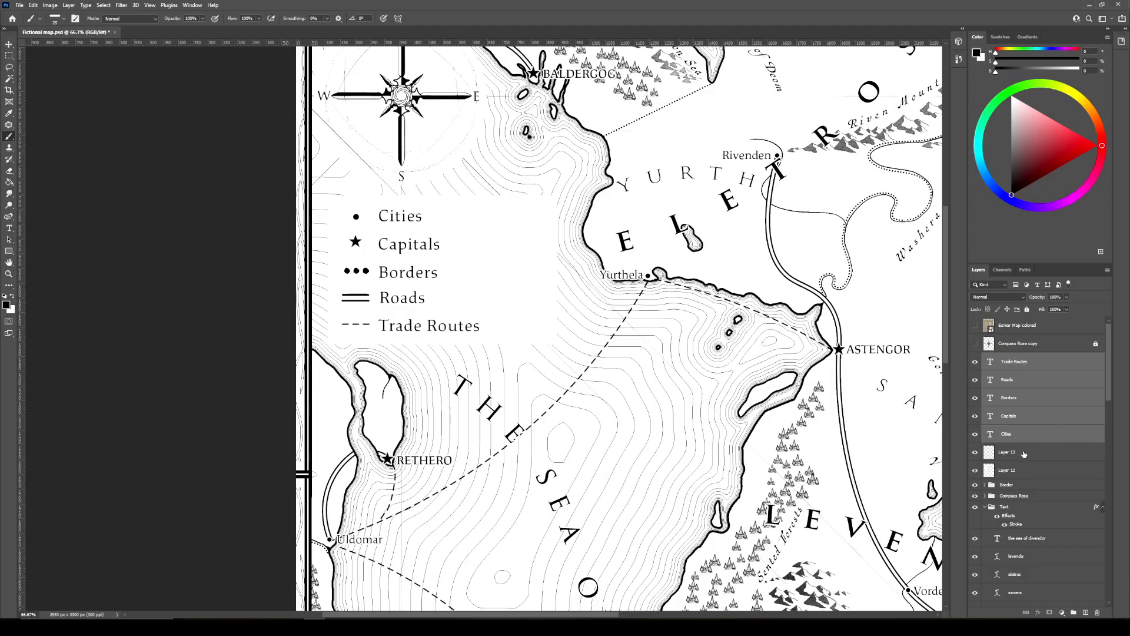
click(1019, 467)
shift+click(1039, 366)
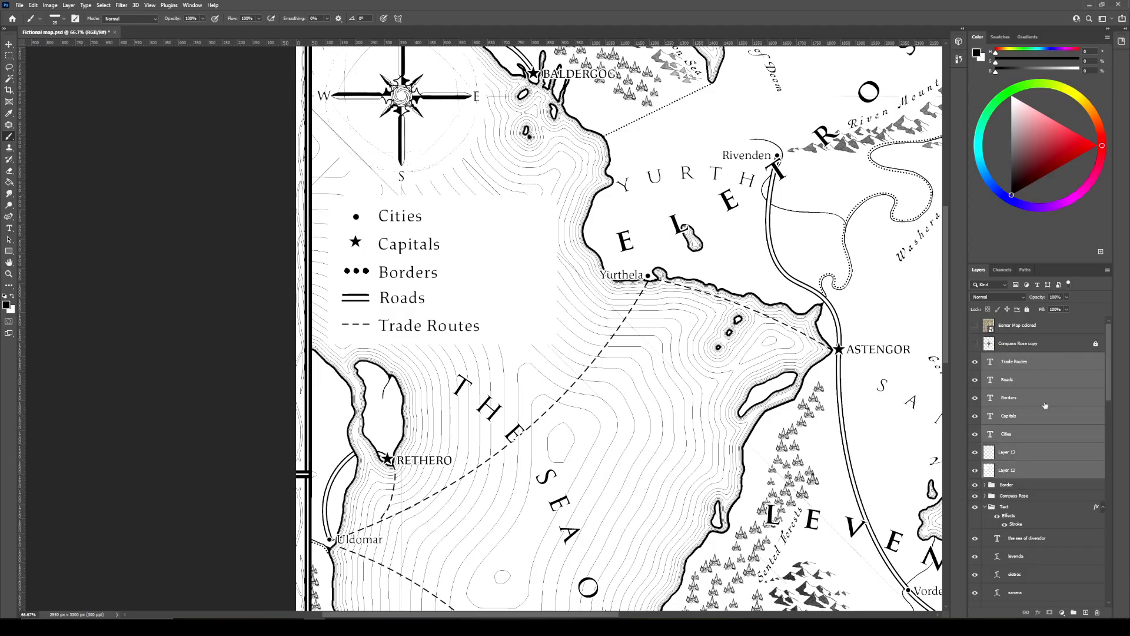
key(ctrl+g)
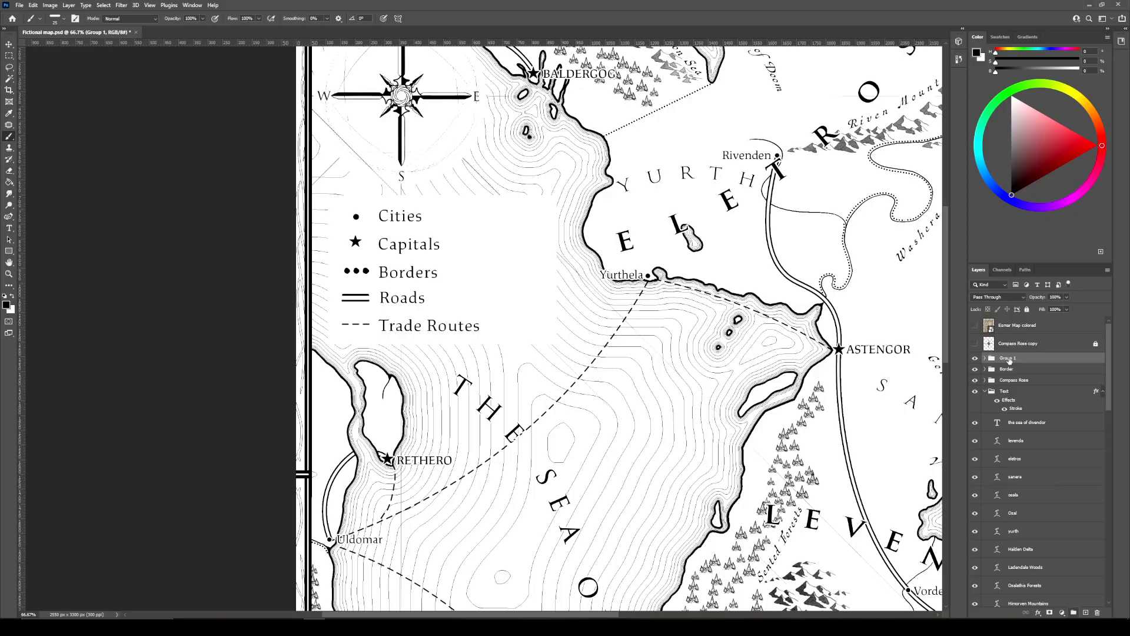
- Rename the new legend layer group as Key
text(Legend)
key(Return)
text(Key)
key(Return)
- Select the Trade Routes layer in the Key group and set up dual-axis paint symmetry centred on the legend
click(984, 357)
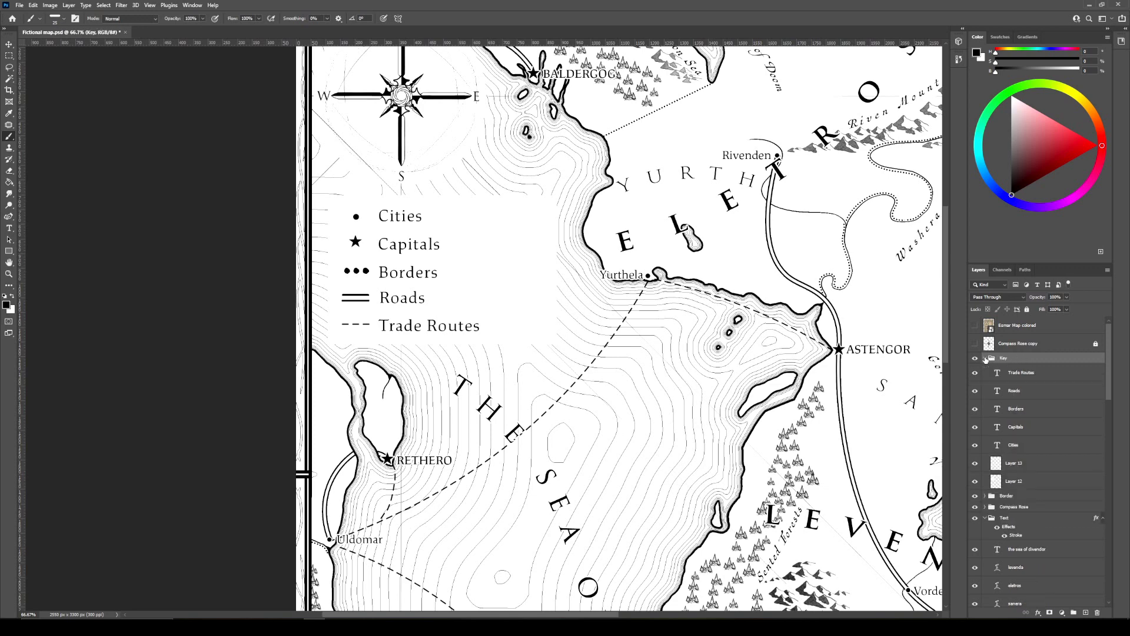
click(1013, 373)
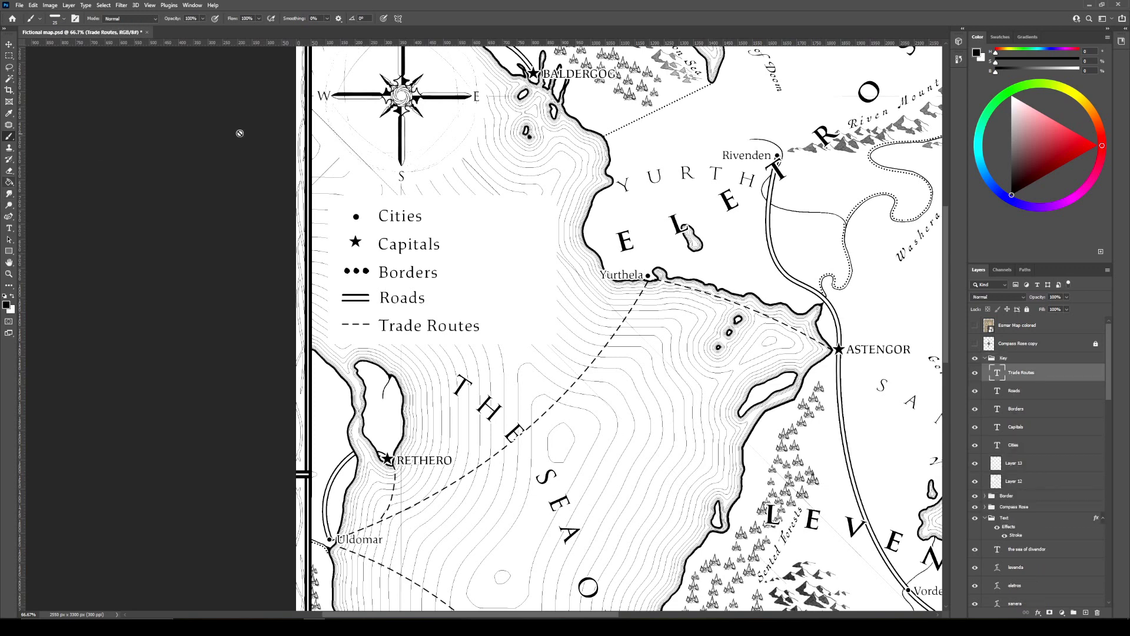
click(399, 19)
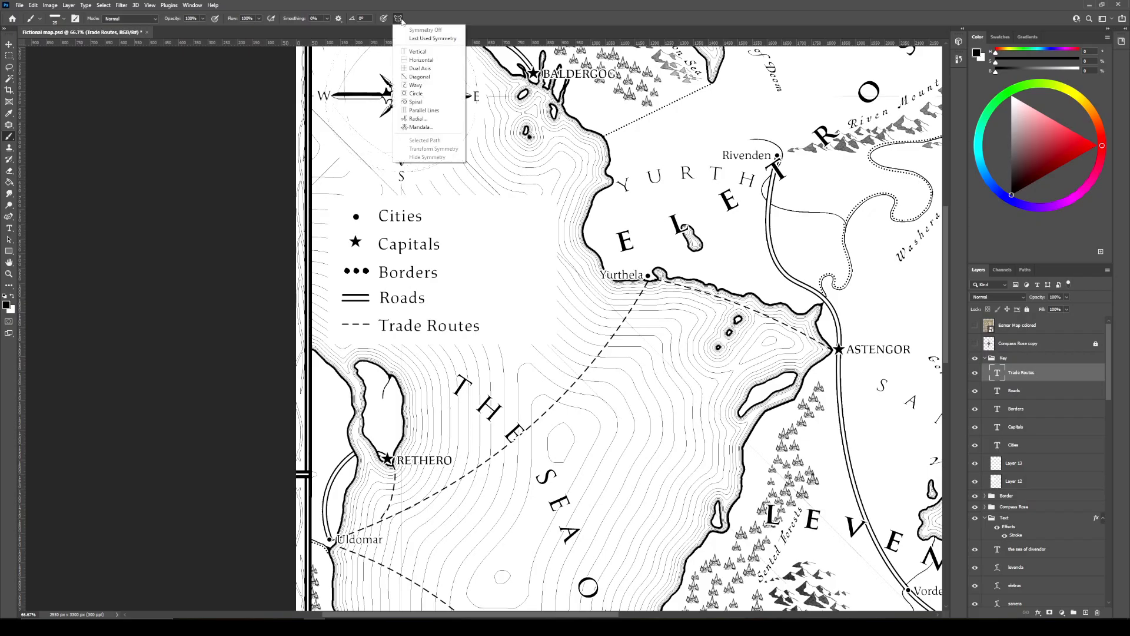
click(438, 69)
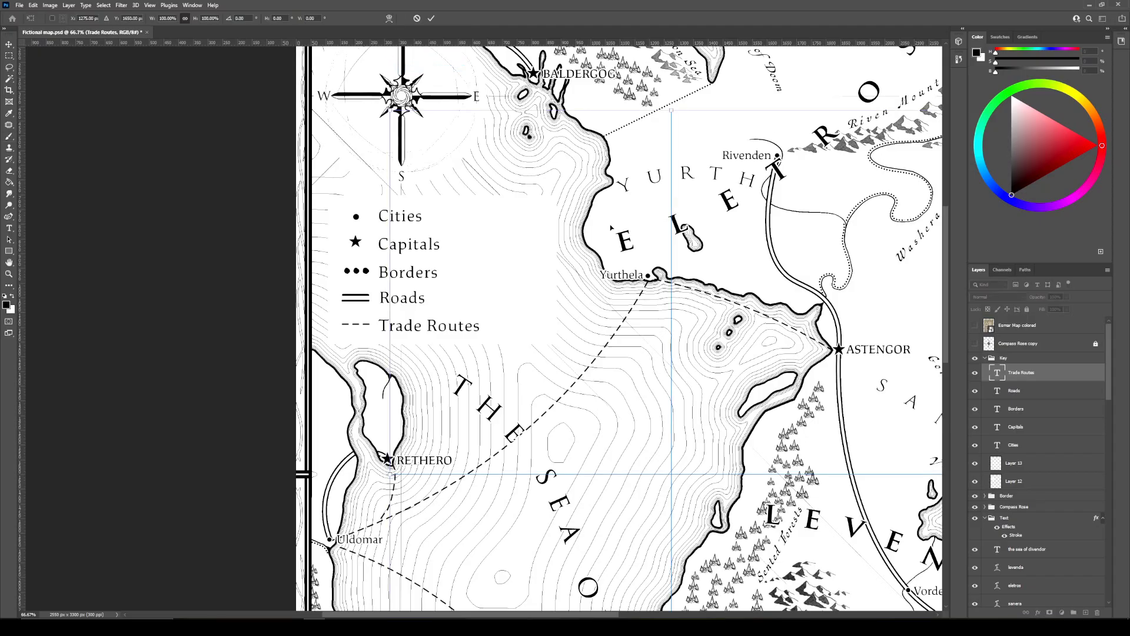
drag(537, 169, 528, 133)
key(Return)
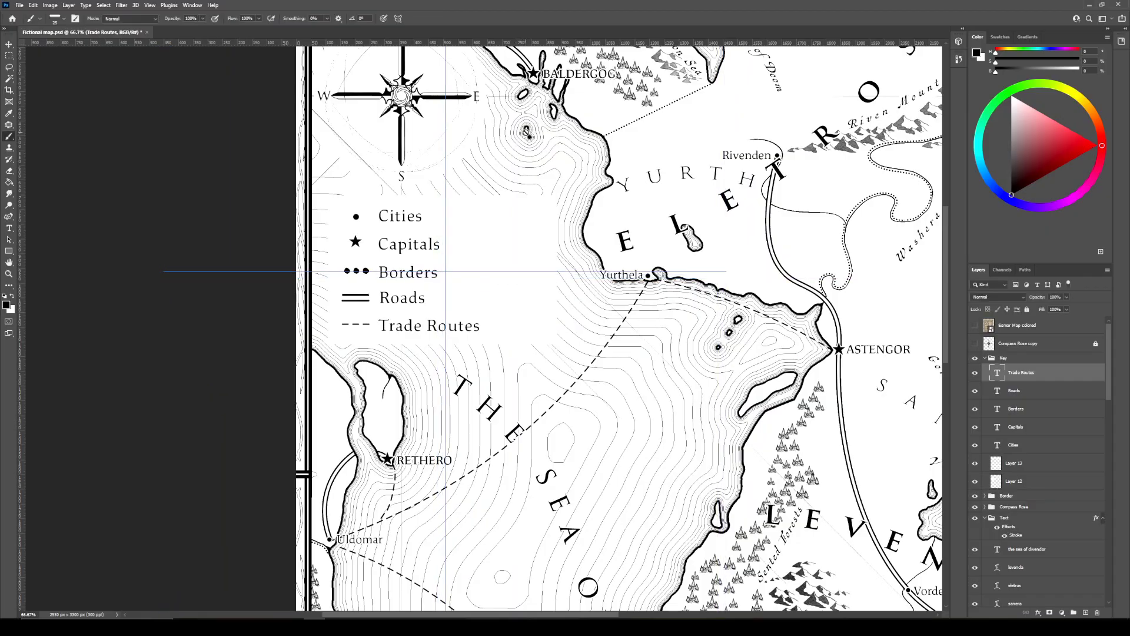
- Add a new layer above Trade Routes in the Key group and choose the Map Pen 1 brush
click(1085, 612)
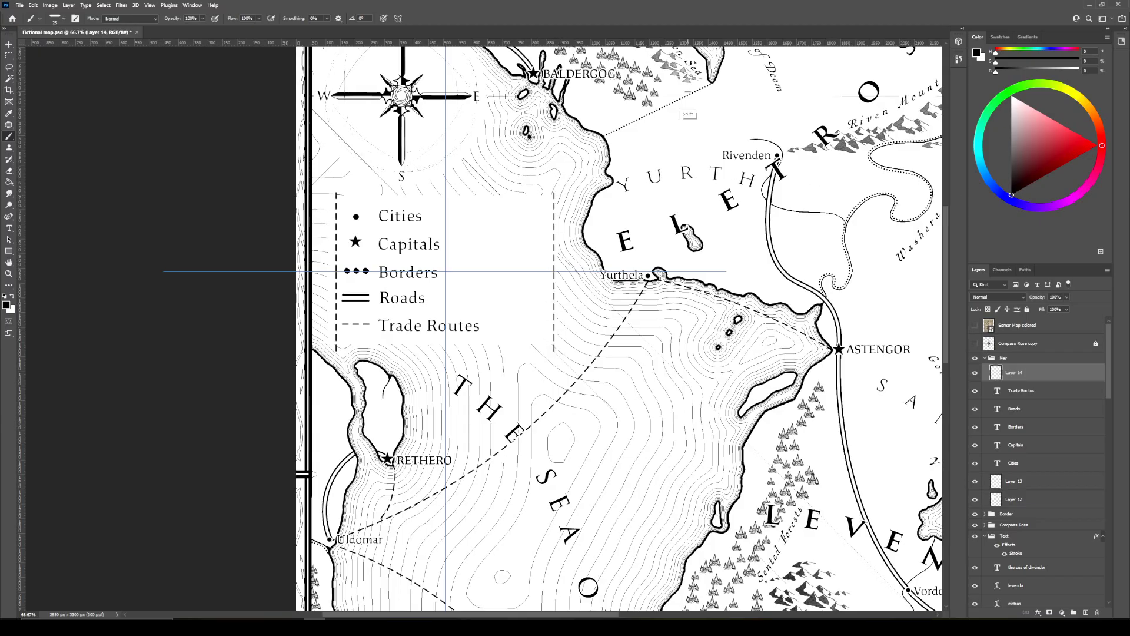
click(55, 21)
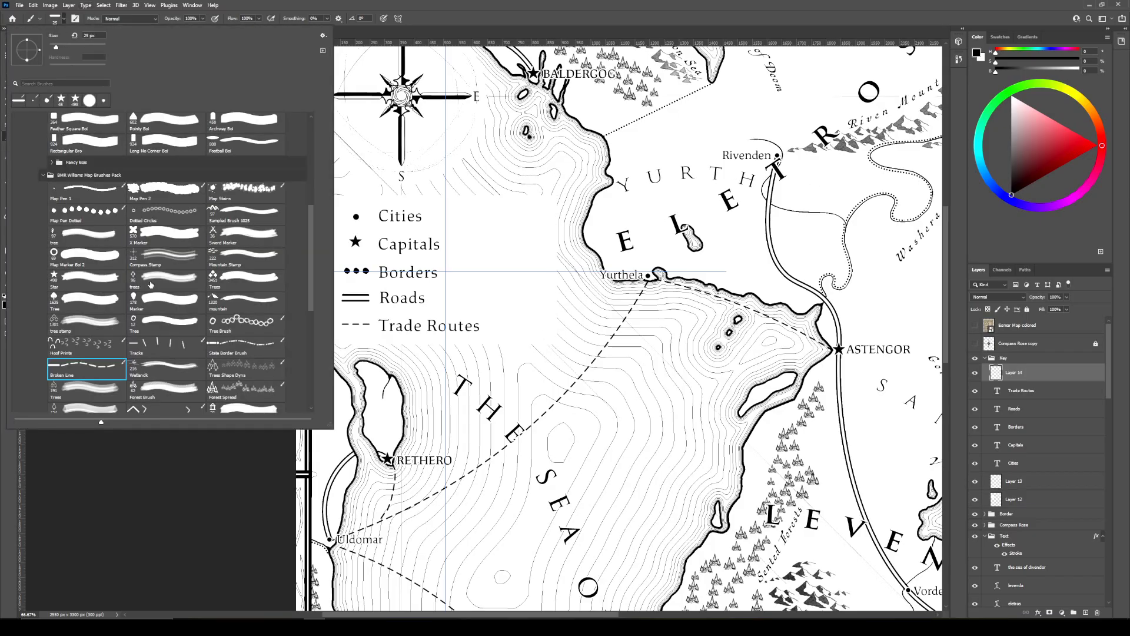
double_click(95, 189)
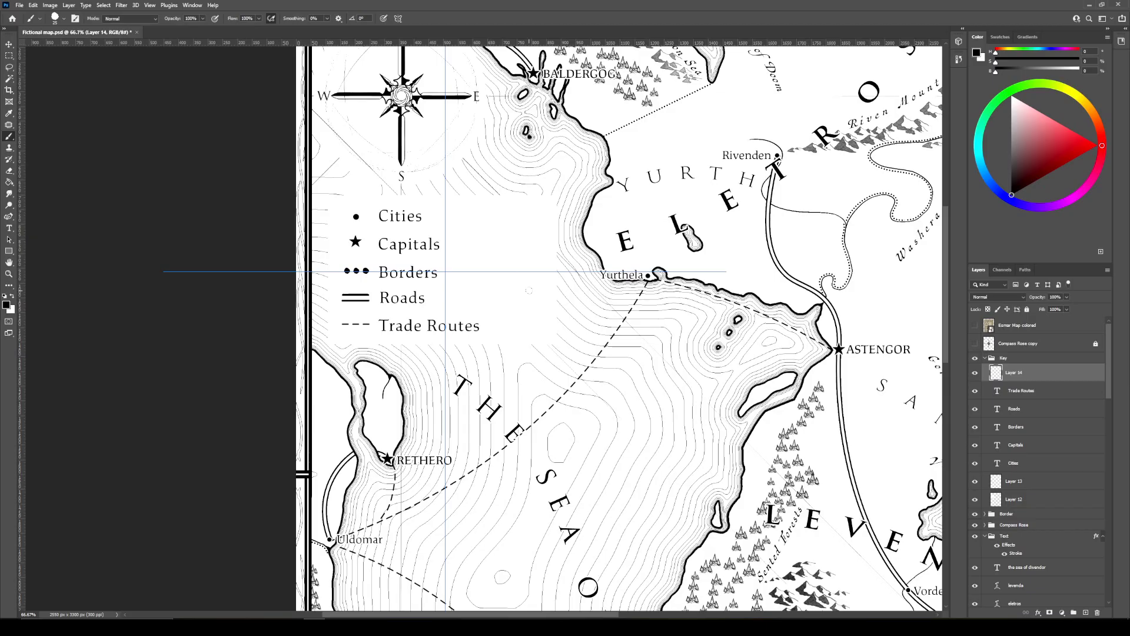
- Draw mirrored straight vertical borders along both sides of the legend, undoing and redrawing them to adjust their distance from the labels
drag(554, 196, 555, 348)
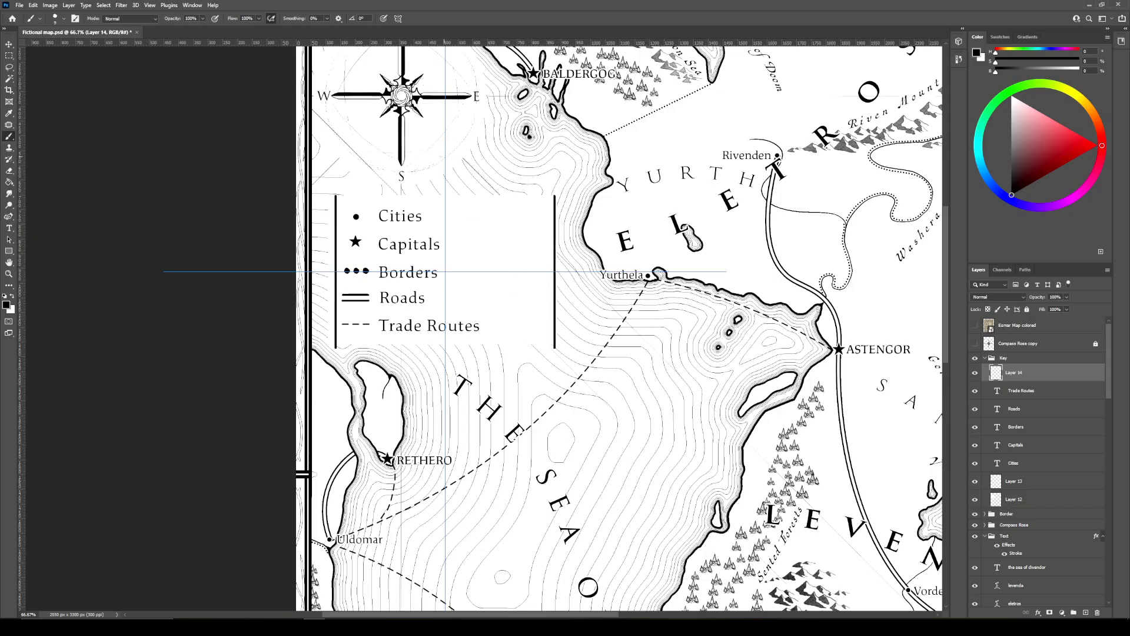
key(ctrl+z)
drag(331, 196, 331, 346)
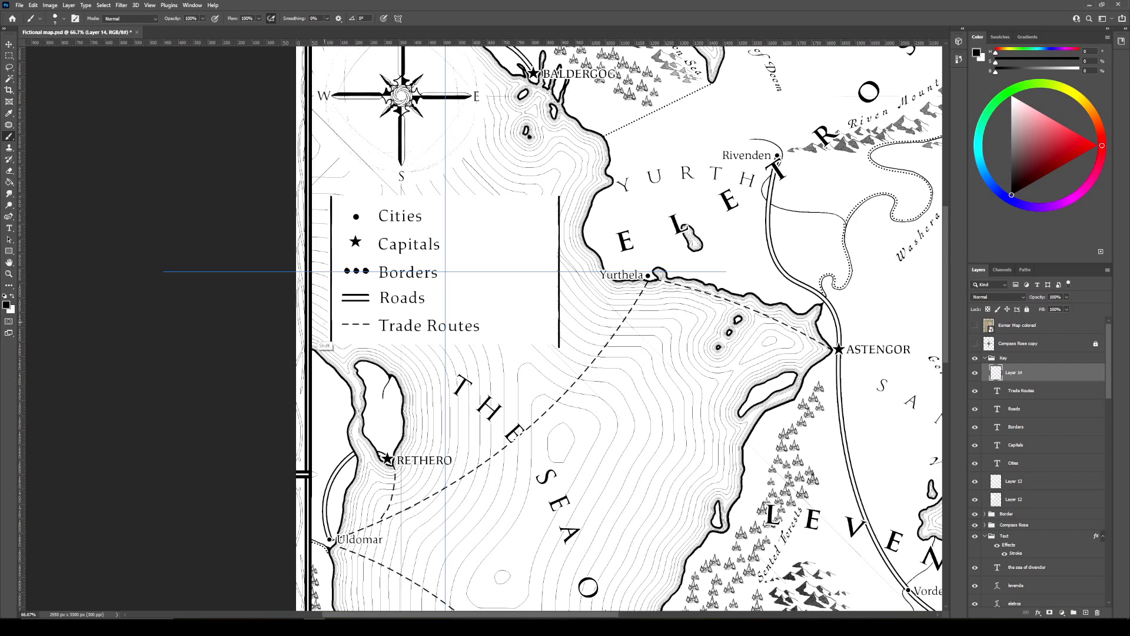
key(ctrl+z)
key(ctrl+shift+z)
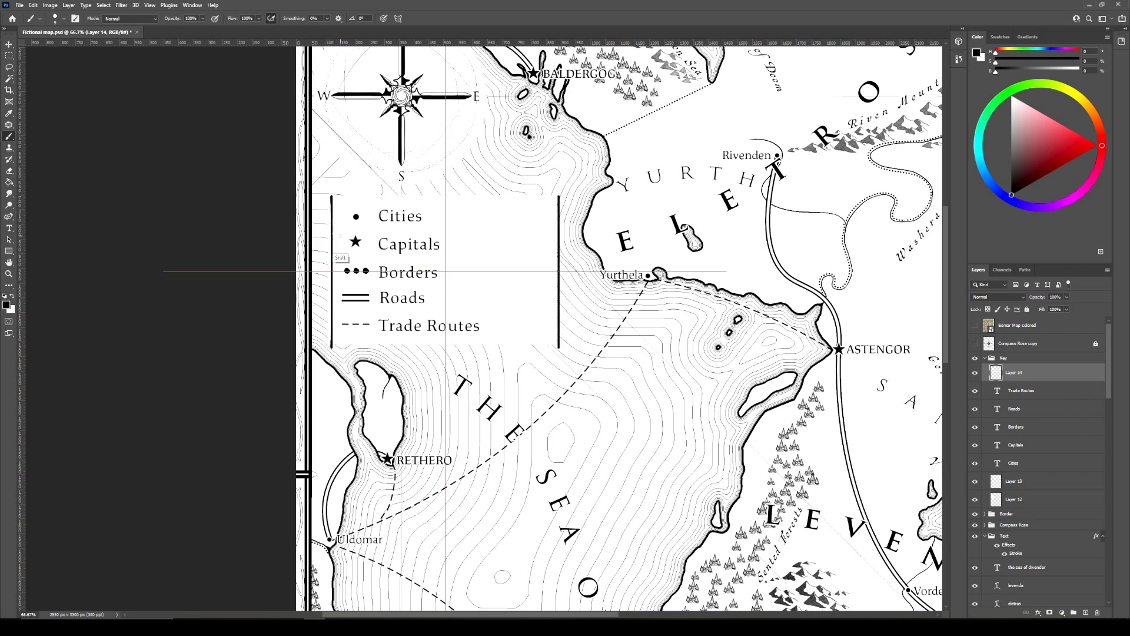
key(ctrl+z)
key(ctrl+shift+z)
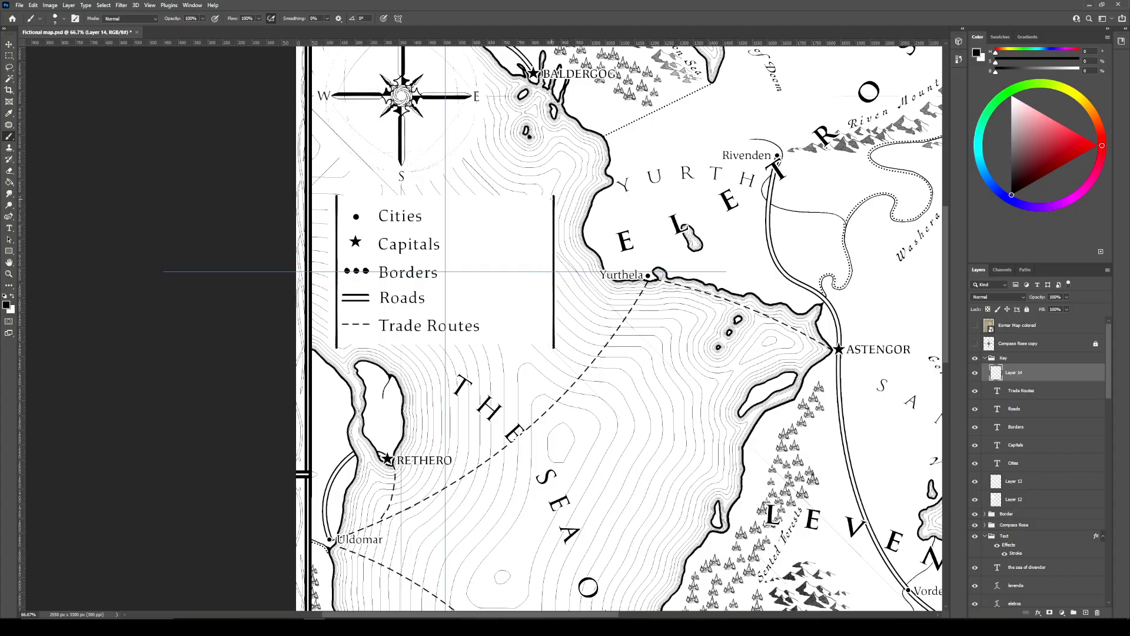
- Close the legend frame with horizontal lines above and below the labels, and try branching curled ornaments at its four corners
key(ctrl+shift+z)
key(ctrl+shift+z)
key(ctrl+shift+z)
key(ctrl+shift+z)
key(ctrl+shift+z)
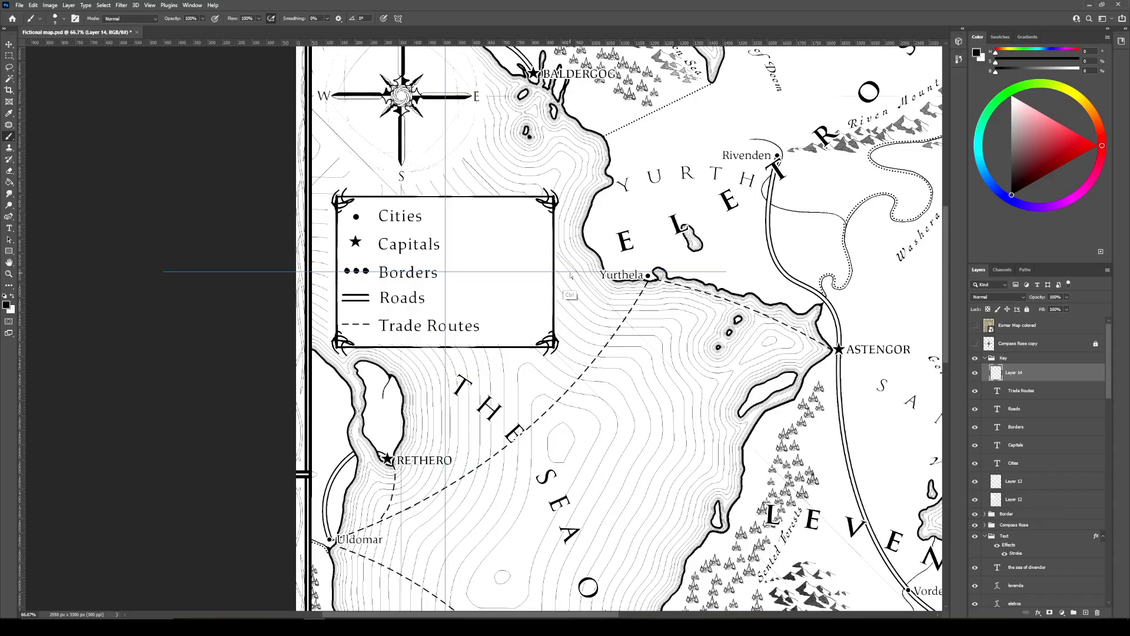
- Undo the curled corner ornaments and fill the legend frame's inner corners with small solid wedges
key(ctrl+z)
key(ctrl+z)
key(ctrl+z)
key(ctrl+z)
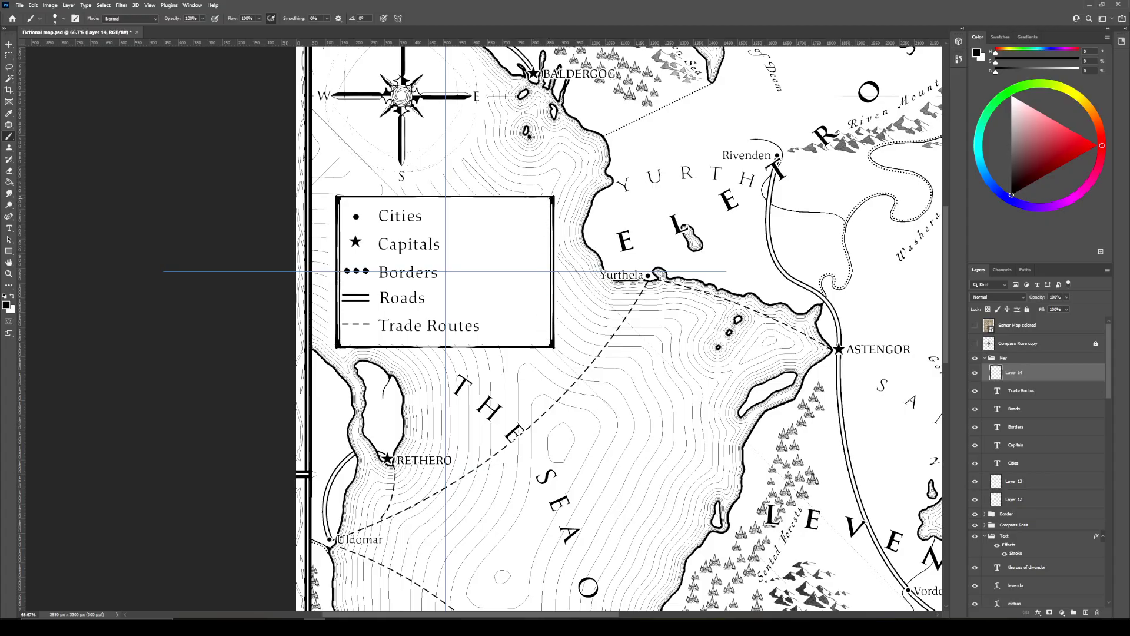
- Decorate the legend frame with thickened horizontal edges, curved flourishes along the sides and pointed ornaments at the upper and lower midpoints
key(ctrl+shift+z)
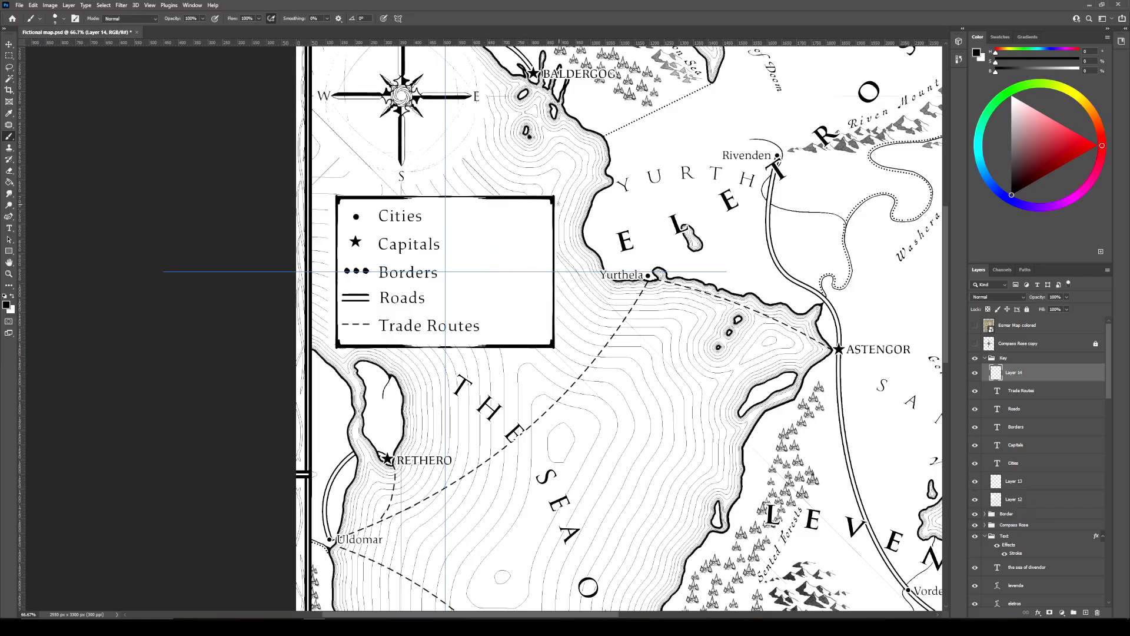
key(ctrl+shift+z)
key(ctrl+shift+z)
key(ctrl+shift+z)
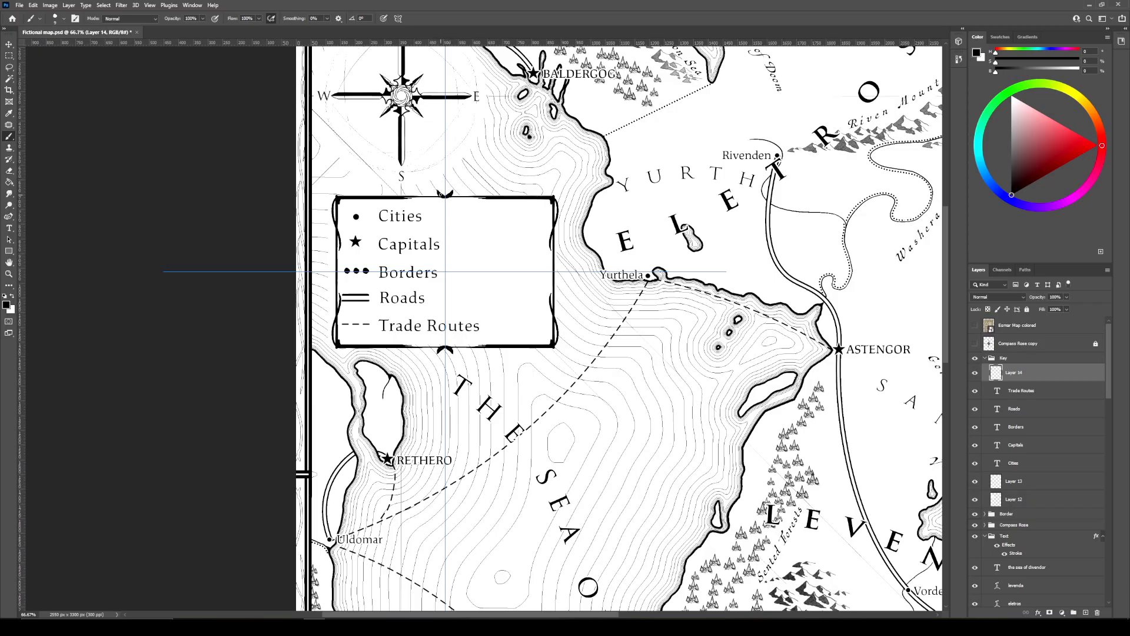
- Add pointed tips to the legend frame's corners and carve fine gaps into its thick strokes with the Eraser
key(ctrl+shift+z)
key(ctrl+shift+z)
key(ctrl+z)
key(e)
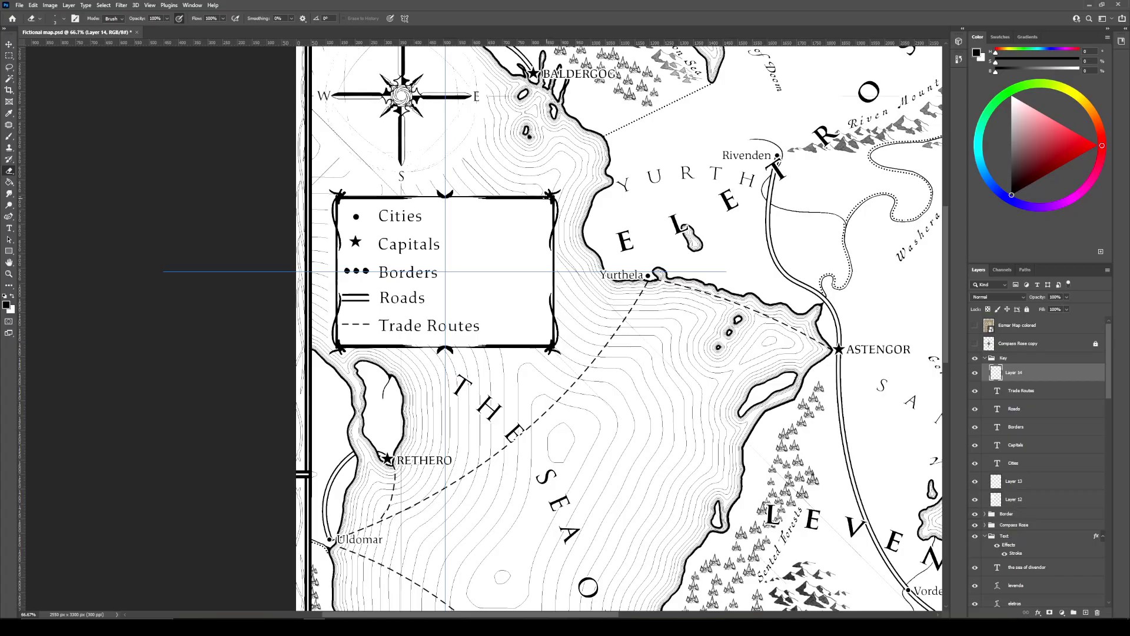
key(shift)
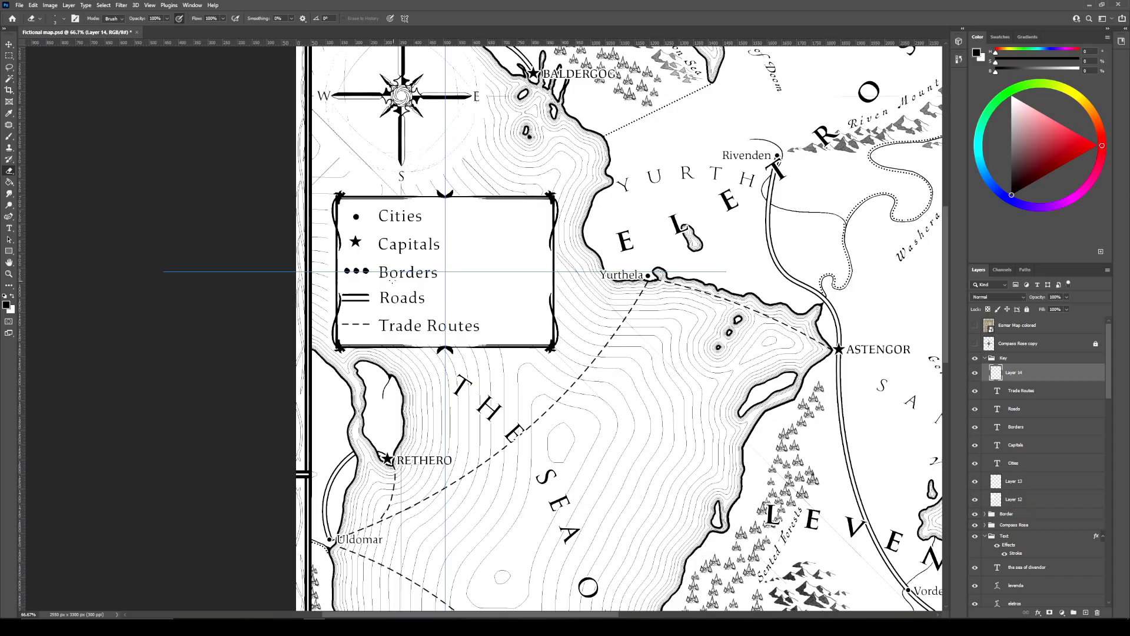
- Select the five legend text layers and Layer 13 and move them horizontally toward the middle of the frame
click(9, 275)
alt+click(196, 282)
alt+click(224, 288)
click(308, 270)
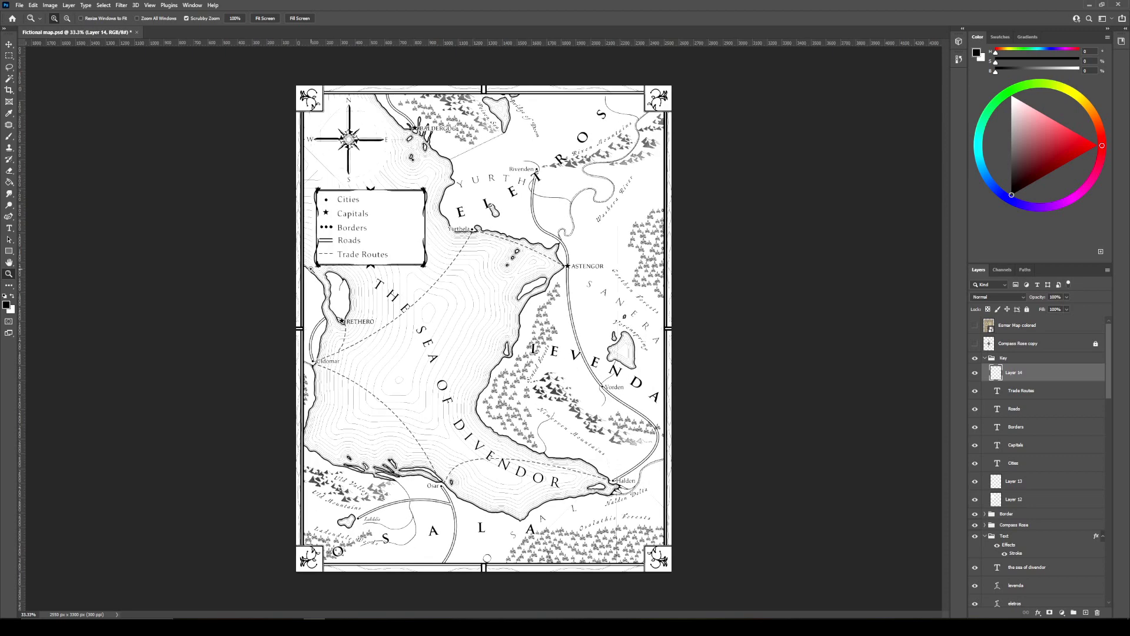
click(1035, 393)
shift+click(1025, 490)
key(ctrl+t)
drag(363, 212, 421, 210)
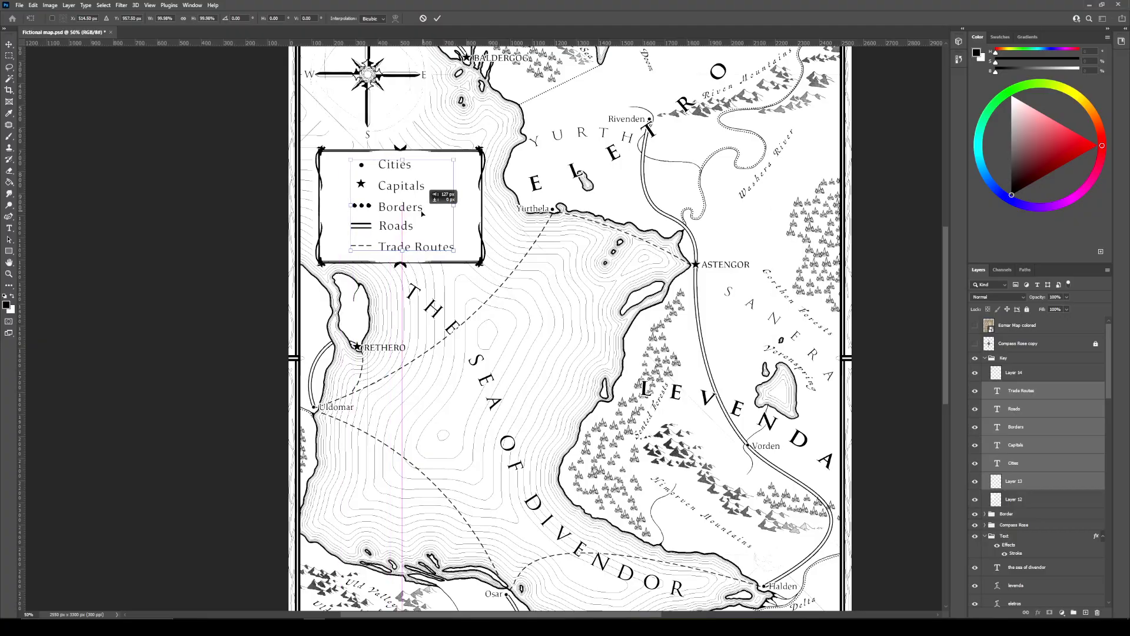
key(Return)
- Shift the selected legend labels and symbols slightly back to the left inside the frame
key(z)
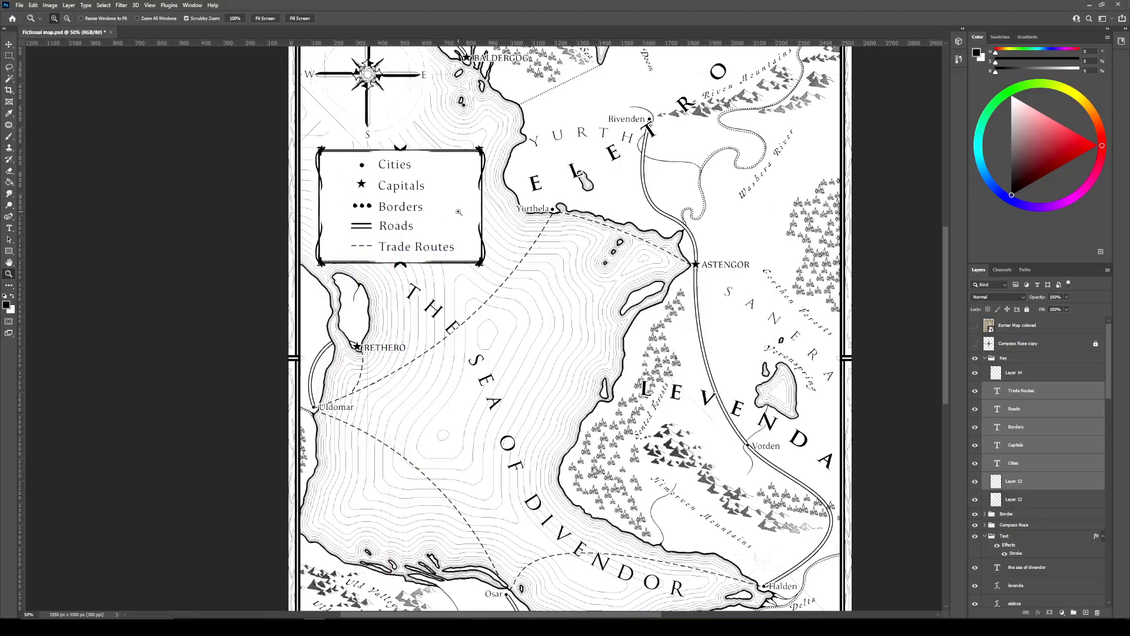
key(ctrl+t)
drag(415, 219, 398, 219)
key(Return)
key(z)
- Add a "KEY" text label in the empty upper-right area of the legend frame and select its letters
click(9, 229)
click(377, 165)
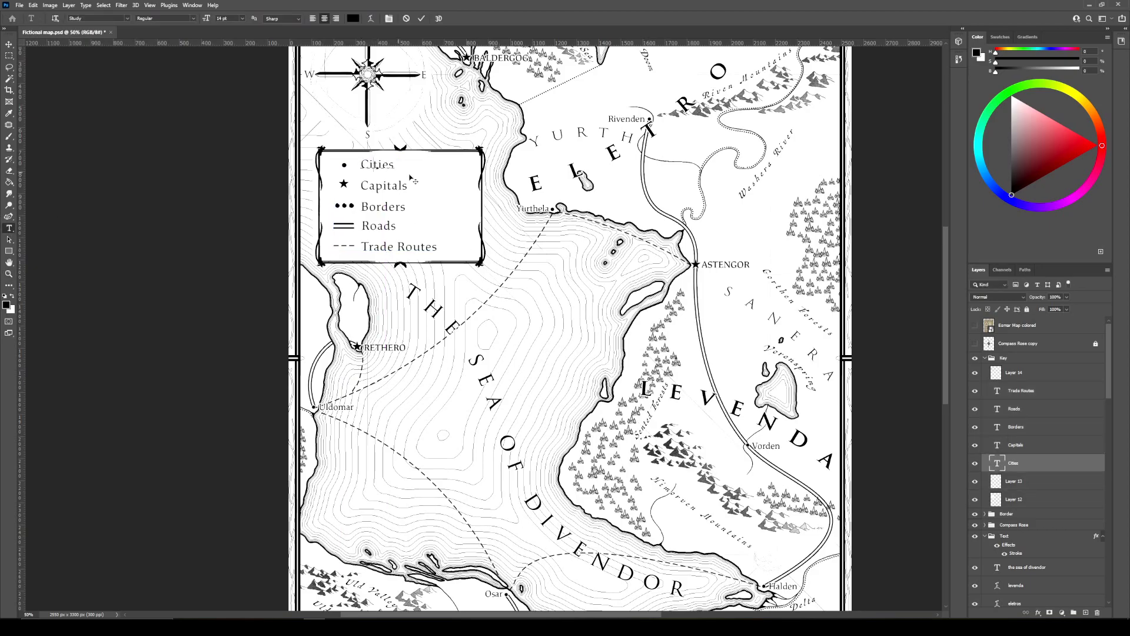
click(1050, 408)
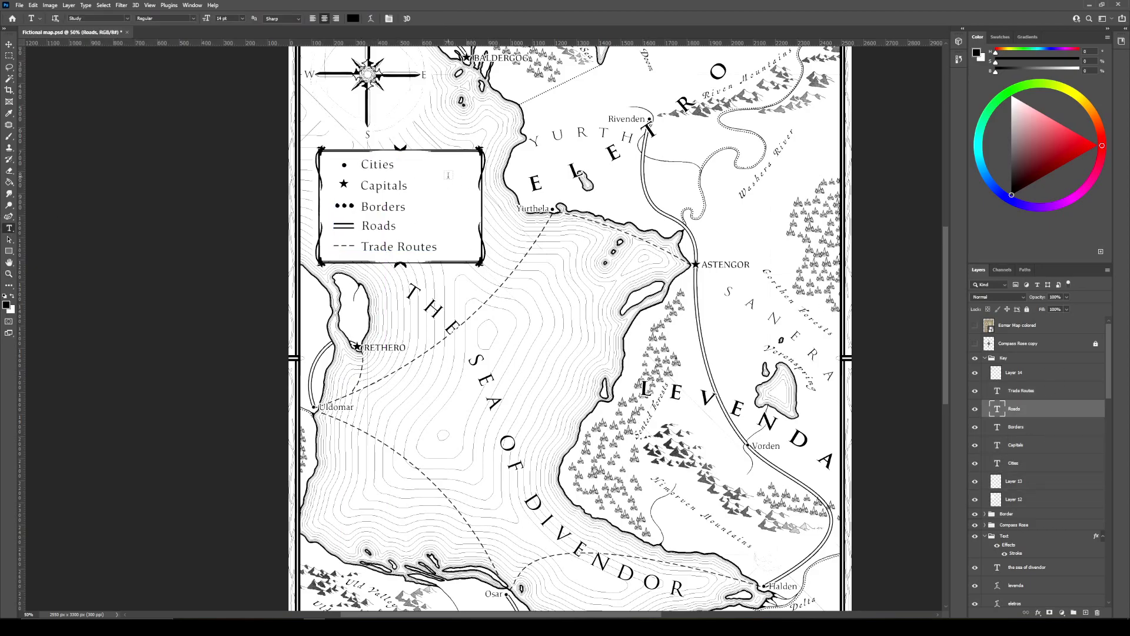
click(449, 174)
text(KEY)
key(shift+Left)
key(shift+Left)
key(shift+Left)
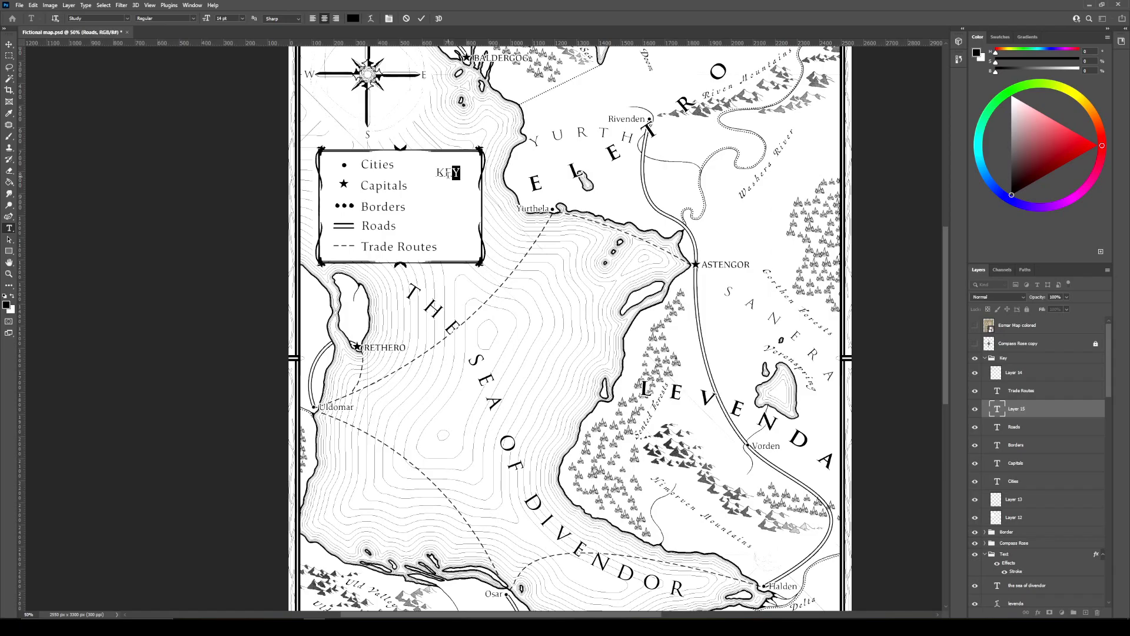
- Set the KEY text to Bold at 18 pt
click(194, 18)
click(191, 86)
click(241, 18)
click(242, 112)
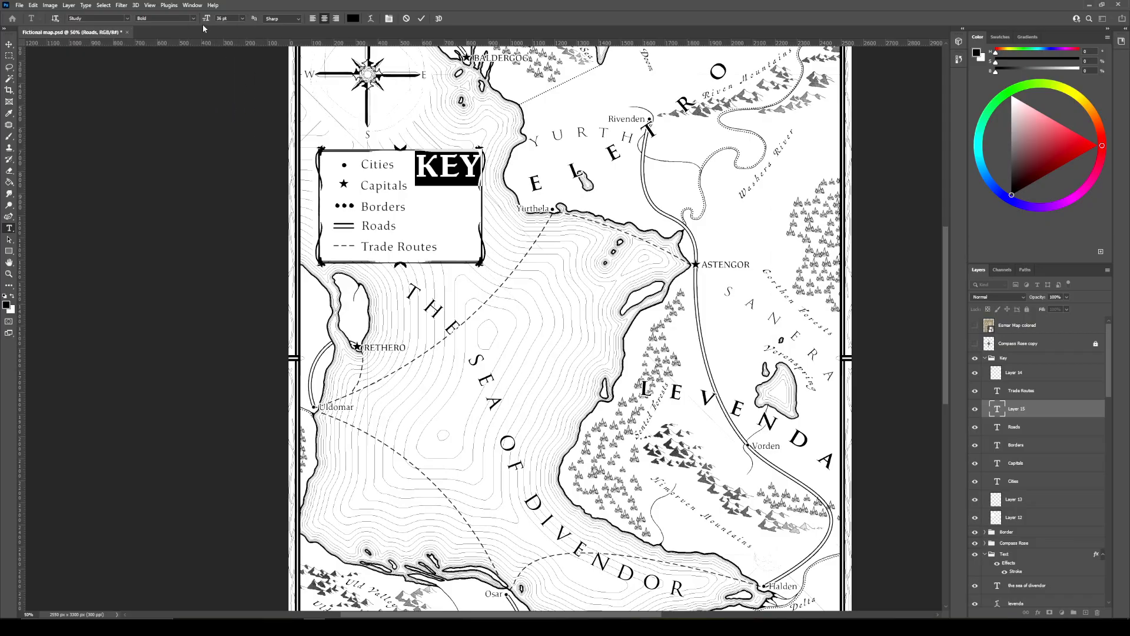
click(243, 18)
click(245, 91)
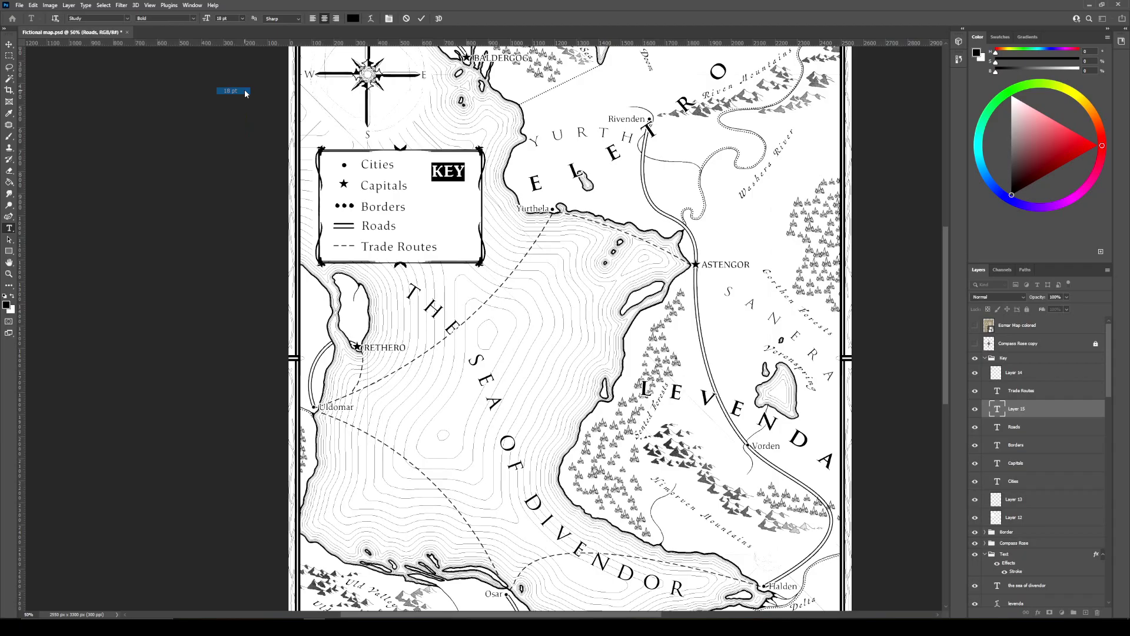
- Move the KEY title into the upper-right corner of the legend frame and nudge it further right
click(9, 44)
mouse_move(450, 175)
mouse_down()
mouse_move(459, 165)
mouse_move(466, 255)
mouse_move(464, 164)
mouse_up()
key(Right)
key(Right)
key(Right)
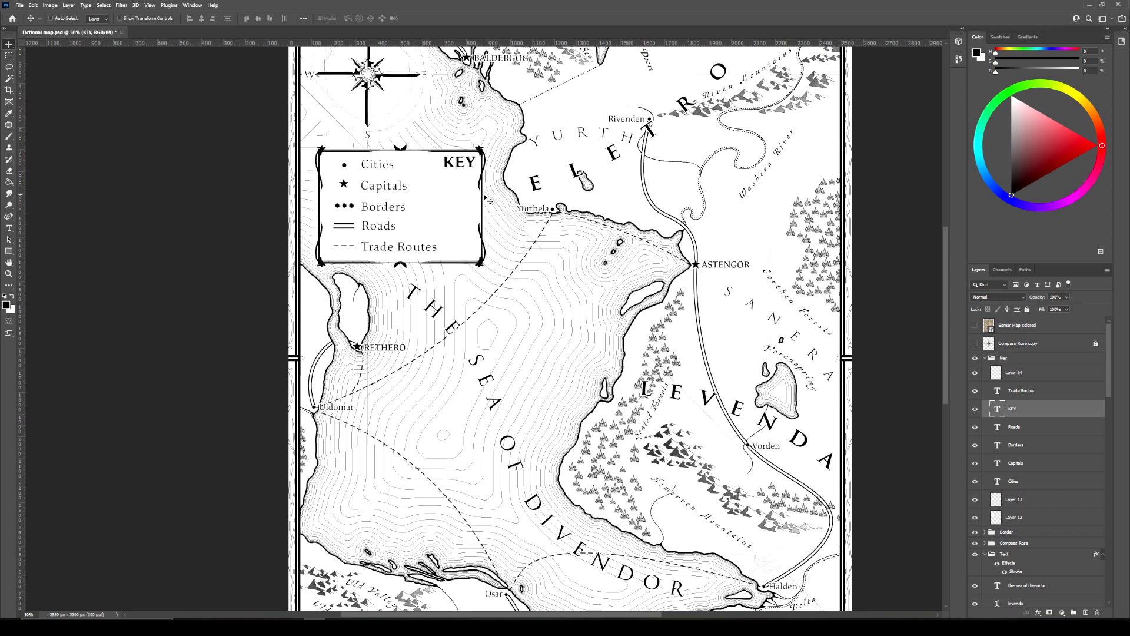
- View the whole map and save the file
click(9, 274)
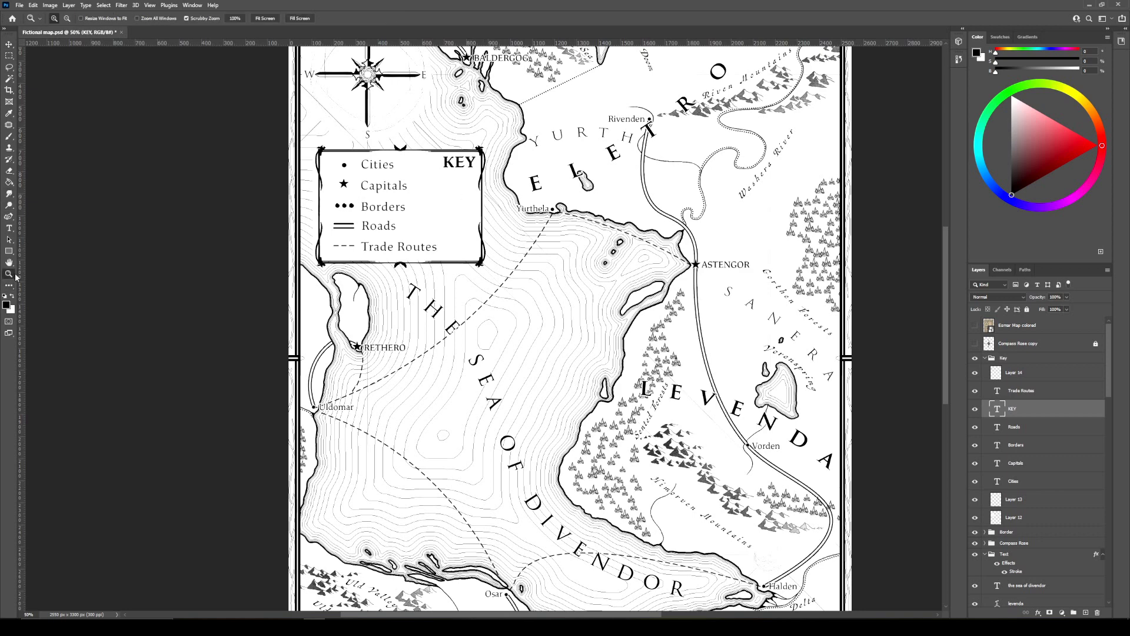
alt+click(184, 280)
key(ctrl+s)
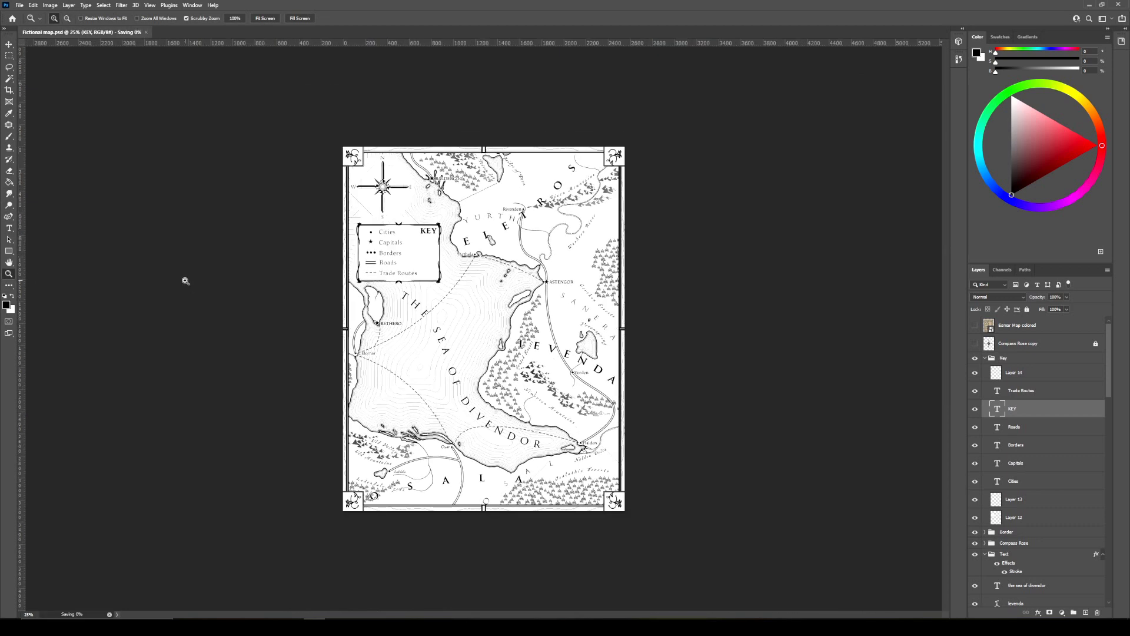